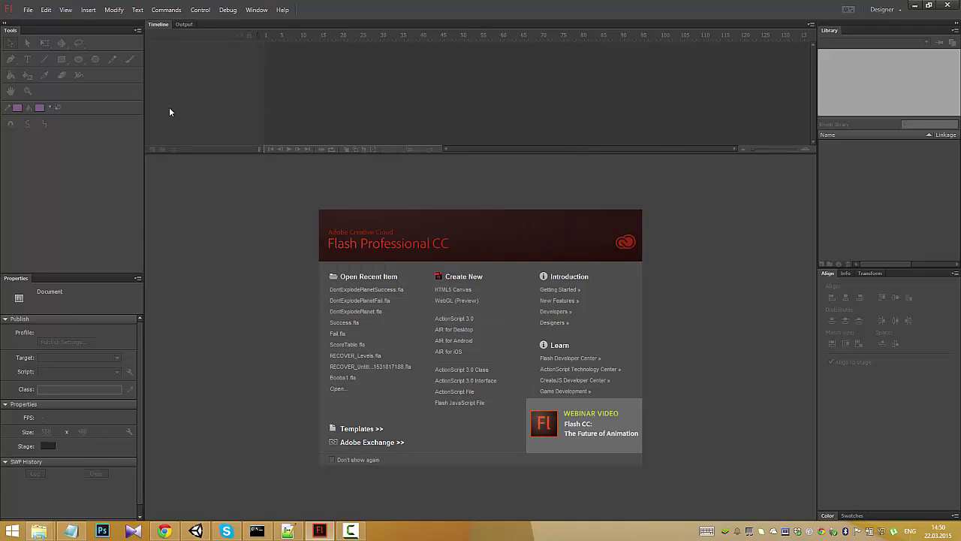
Step: Start a new HTML5 Canvas document set to 1024×768 at 60 fps
click(28, 10)
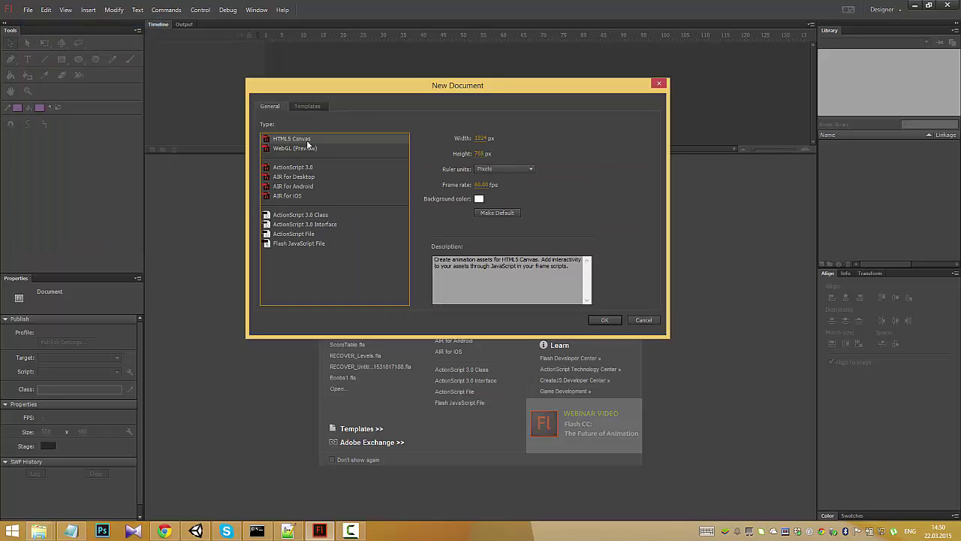
click(481, 138)
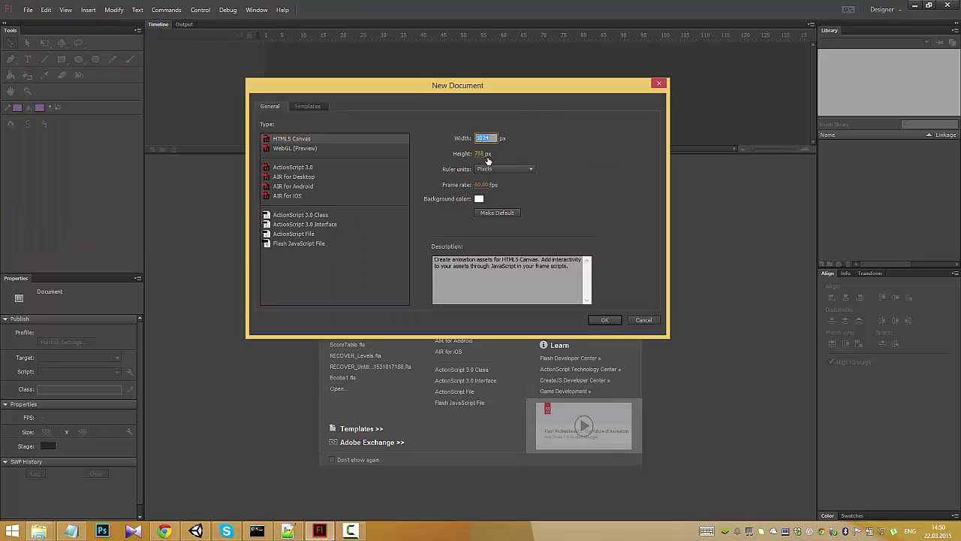
click(485, 153)
click(484, 184)
text(Fra)
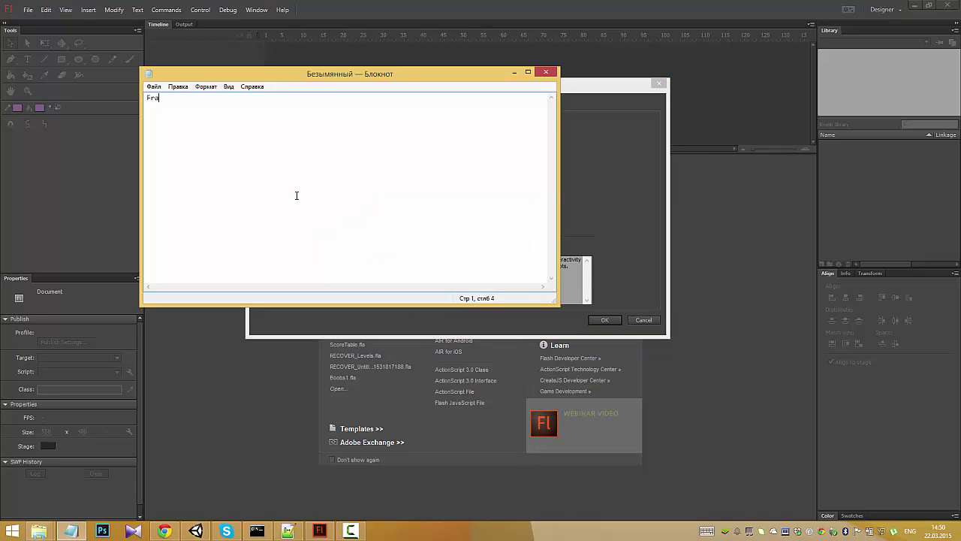
Step: Type the Notepad reminder 'Frame rate обязательно 60', switching to the Russian layout midway
text(me rate)
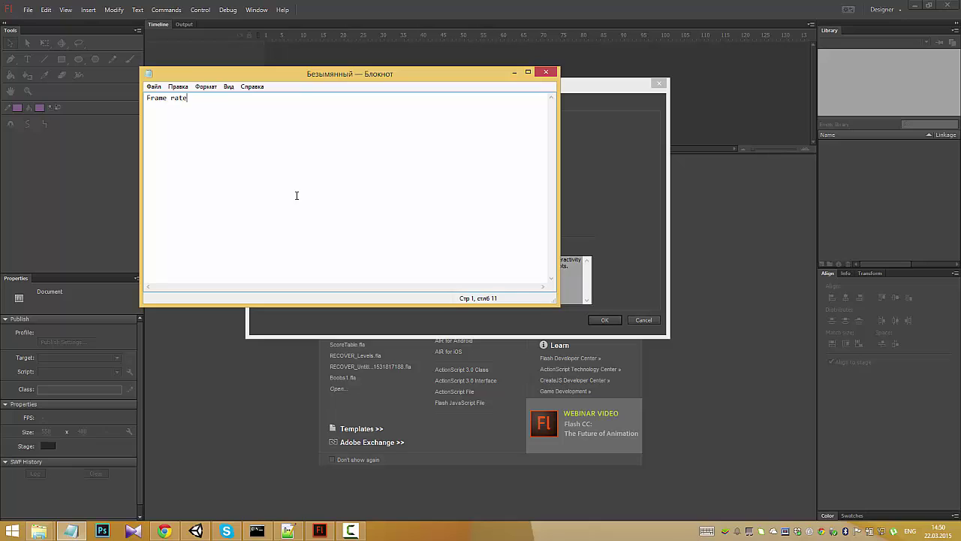
key(alt+shift)
text(обл)
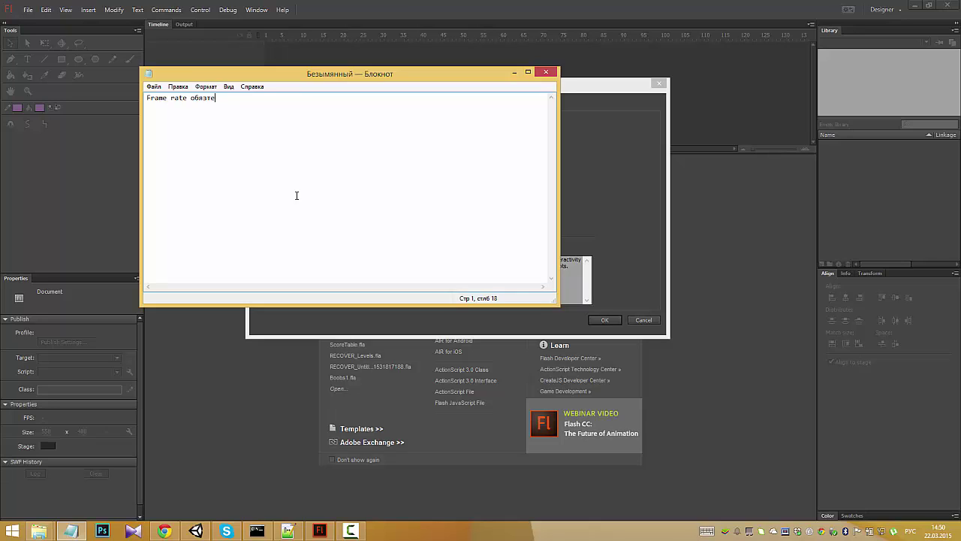
key(BackSpace)
key(BackSpace)
text(а)
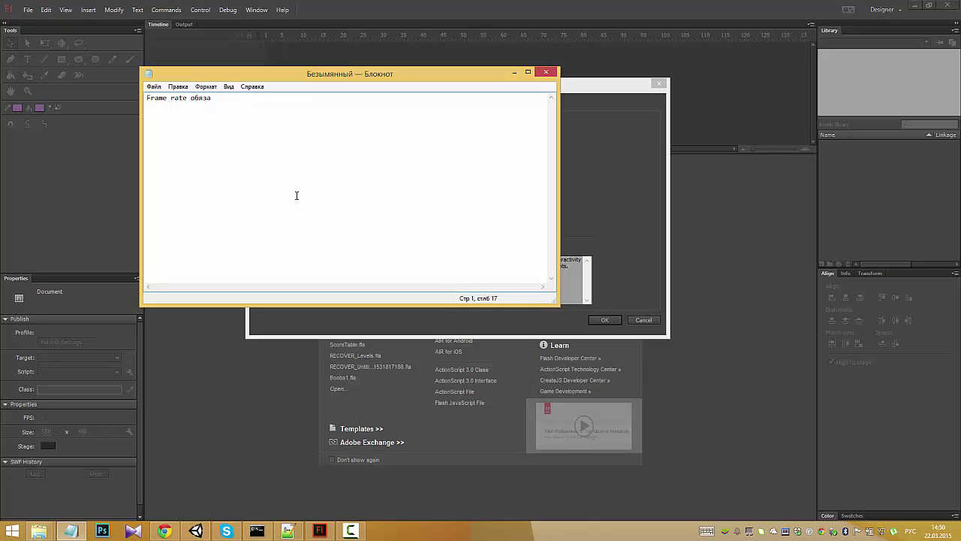
text(тельно 60)
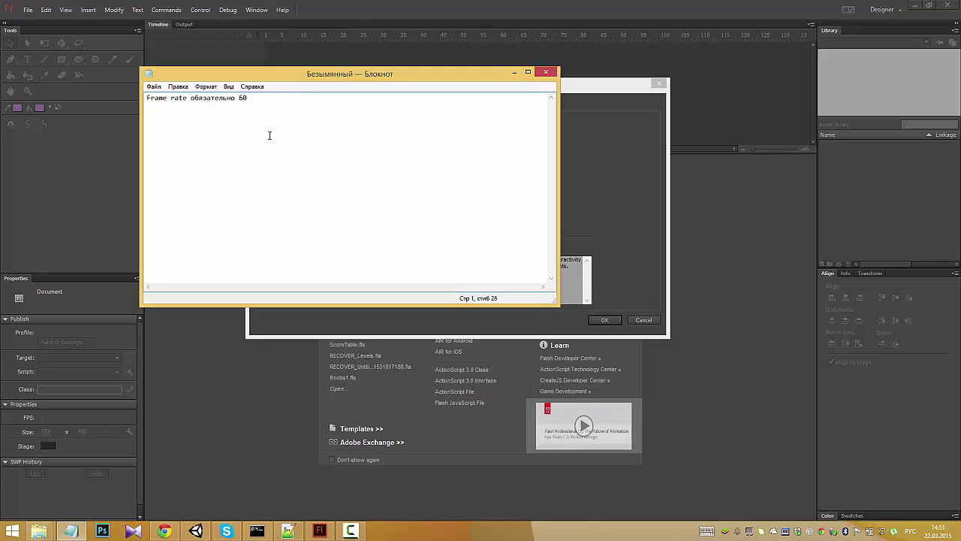
Step: Confirm the new HTML5 Canvas document with its 60 fps frame rate
click(357, 13)
drag(481, 184, 580, 174)
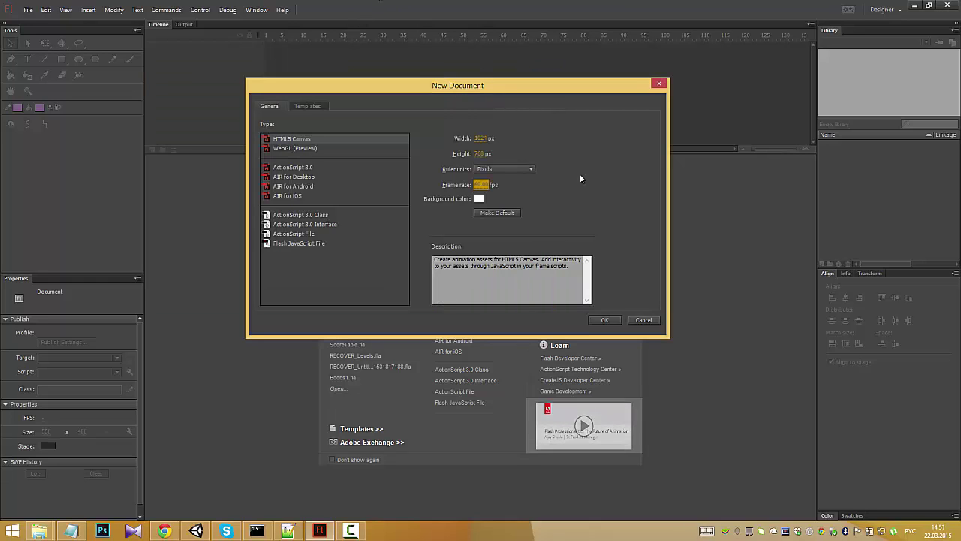
click(598, 322)
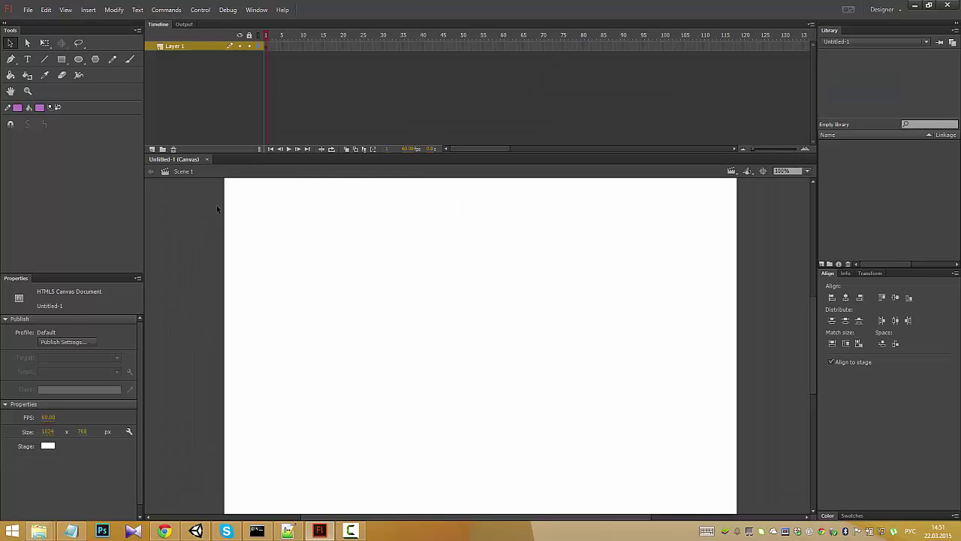
Step: Rename Layer 1 to 'Body'
double_click(184, 47)
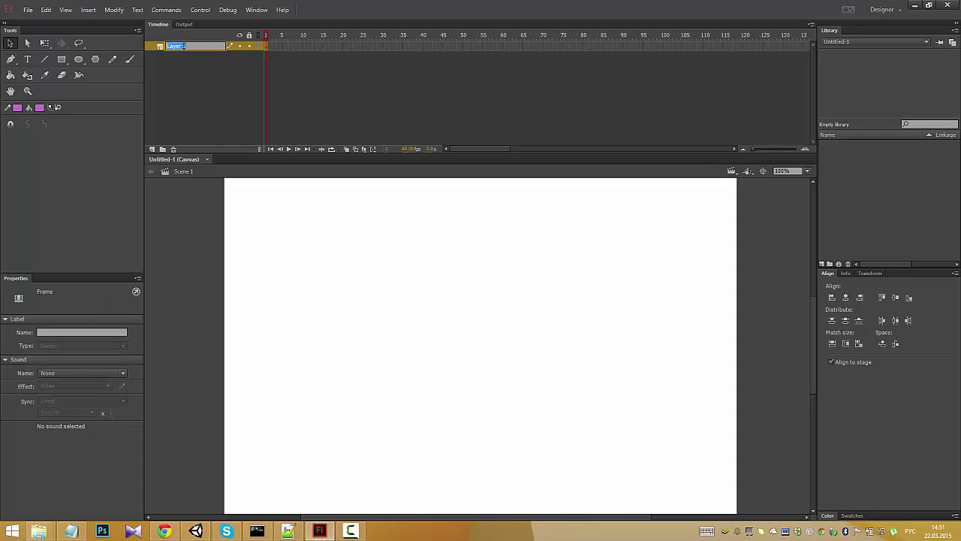
text(Мишен)
double_click(183, 47)
text(Body)
key(Return)
Step: Draw a purple oval body near the stage centre
click(78, 61)
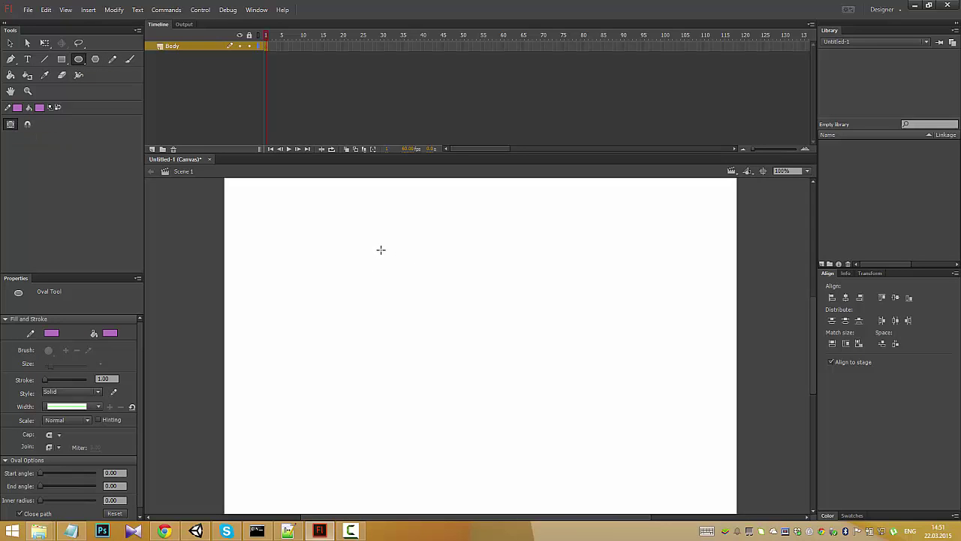
drag(380, 249, 520, 425)
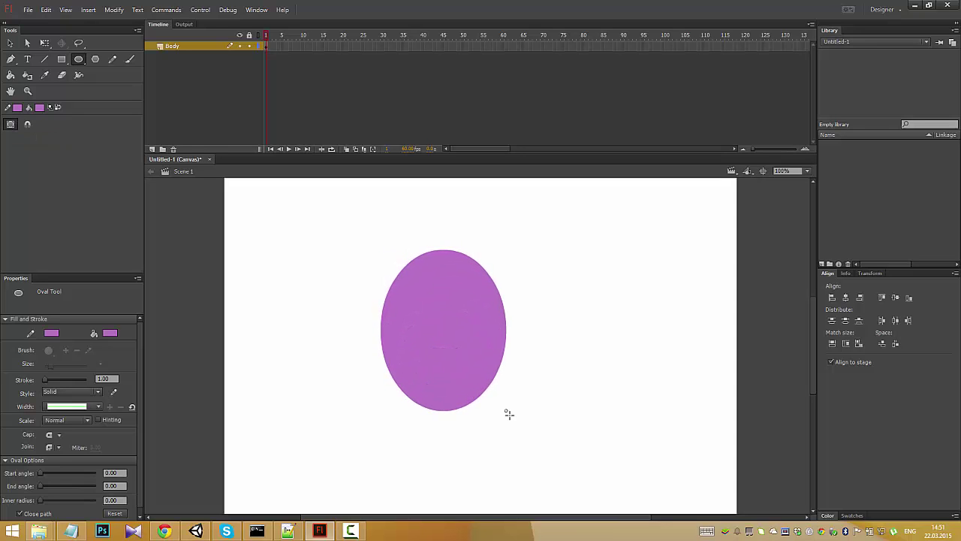
click(455, 328)
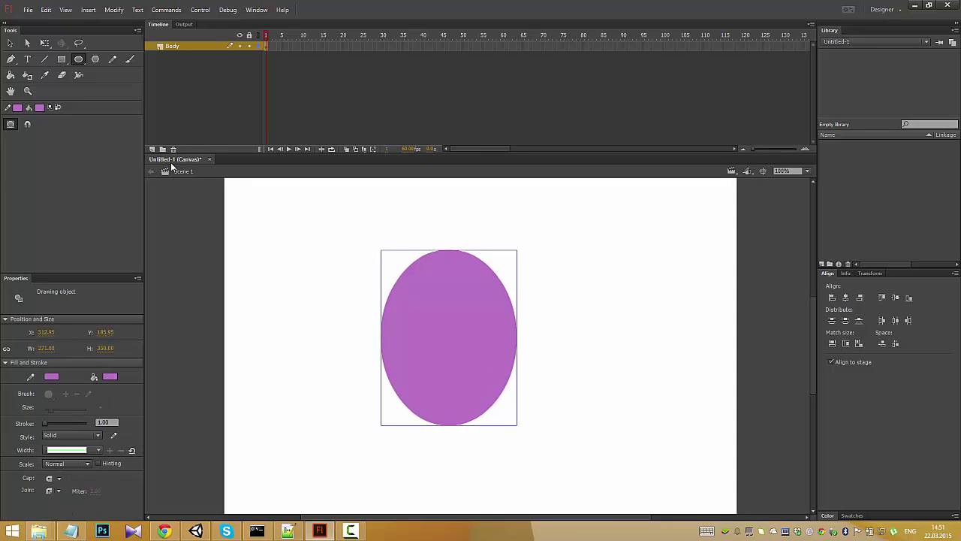
Step: Add a HandLeft layer and pencil a curved left arm with stroke thickness 30
click(151, 148)
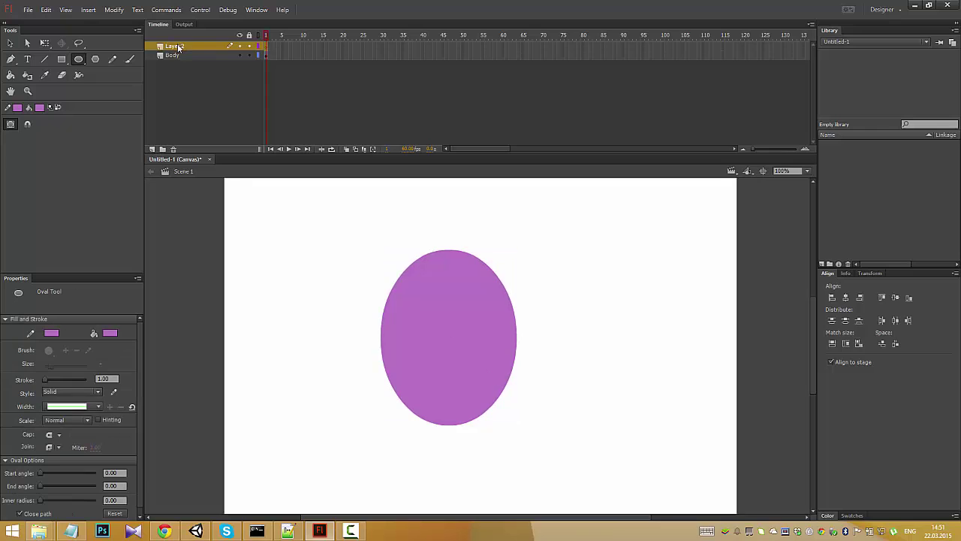
double_click(178, 46)
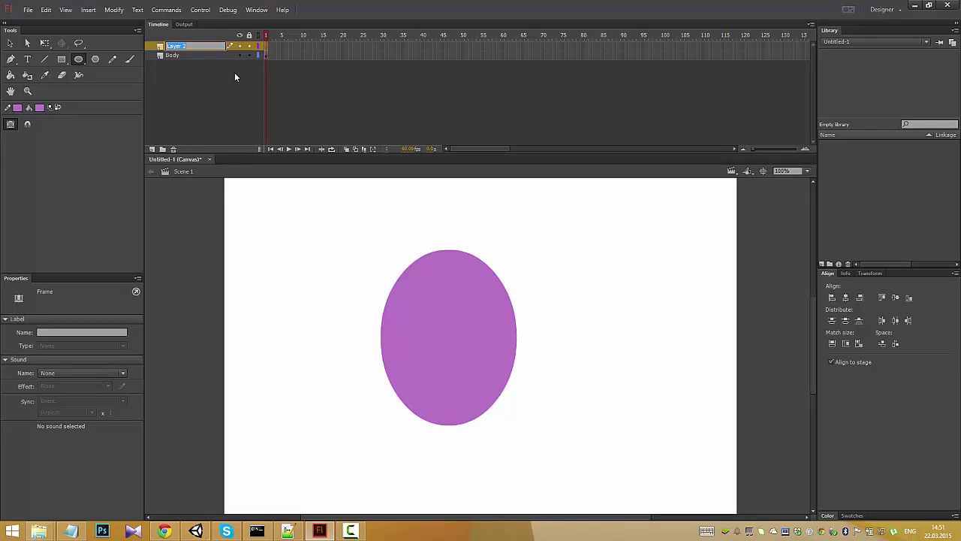
text(Hand)
text(Left)
key(Return)
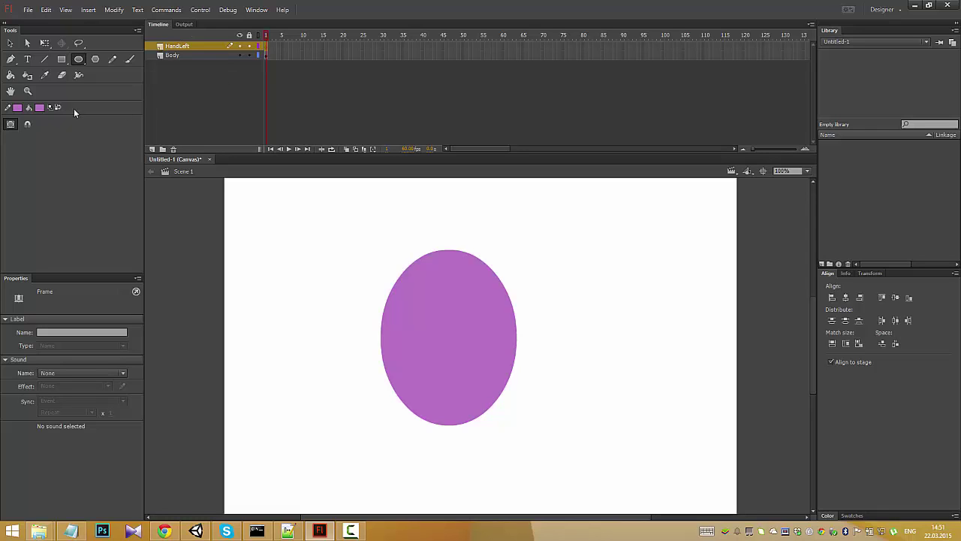
click(110, 61)
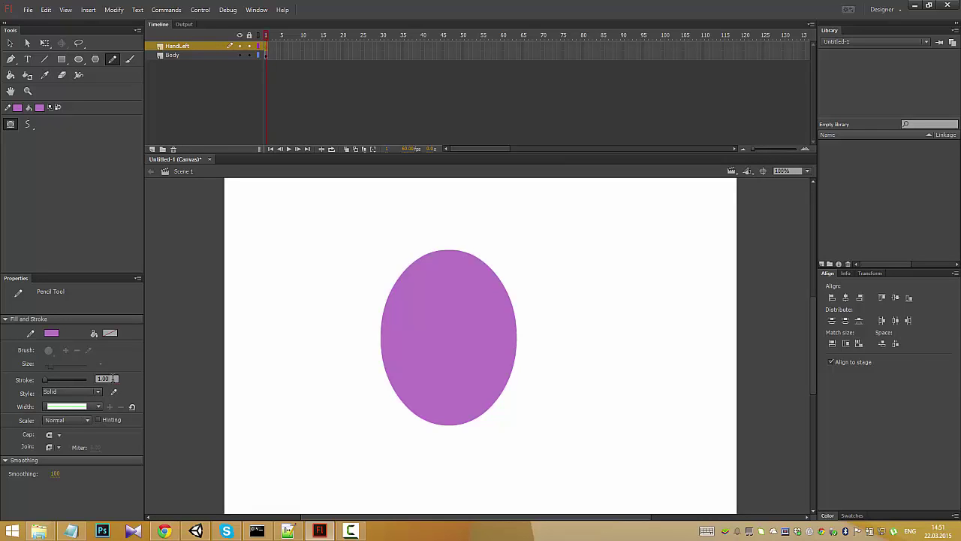
click(112, 379)
text(30)
key(Return)
mouse_move(392, 311)
mouse_down()
mouse_move(346, 286)
mouse_move(341, 256)
mouse_up()
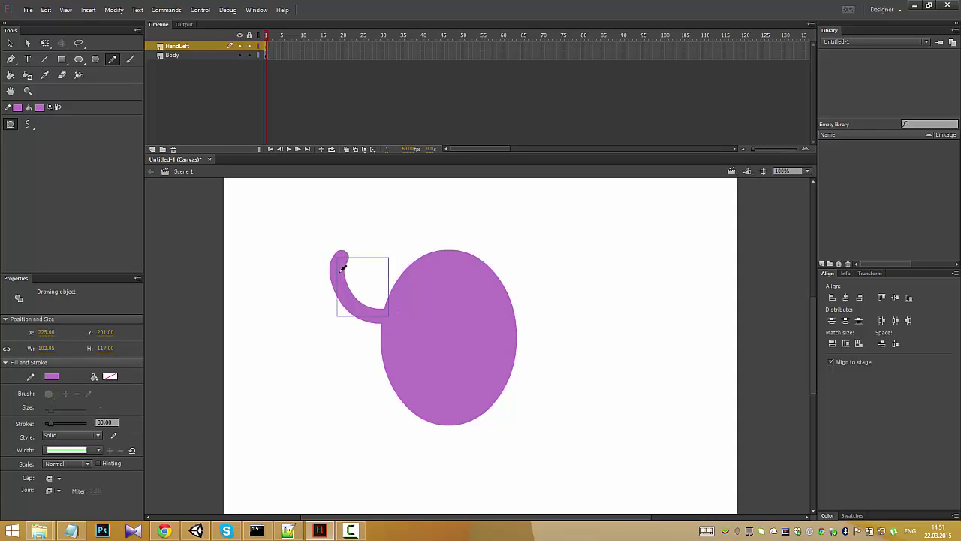
Step: Add a HandRight layer and draw a matching curved right arm off the oval
click(152, 149)
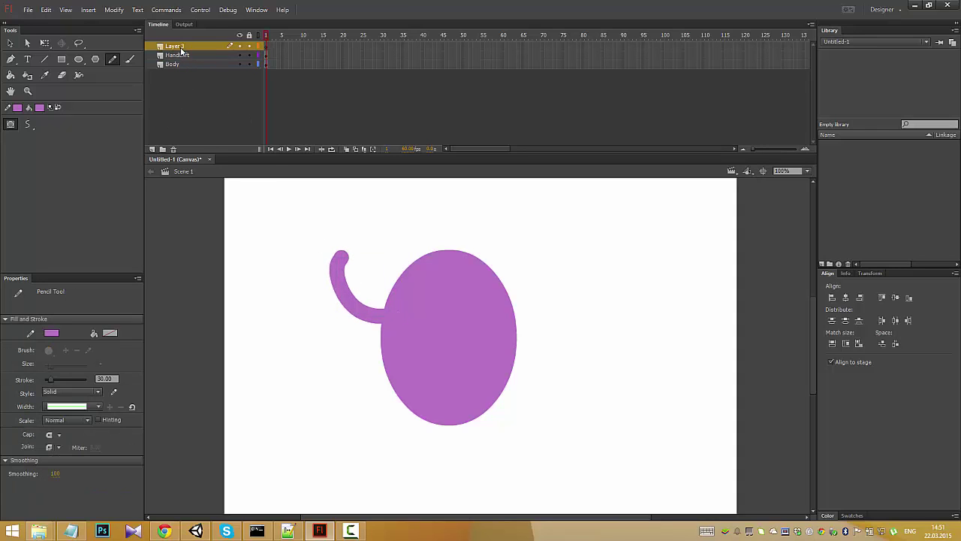
double_click(181, 48)
text(HandRight)
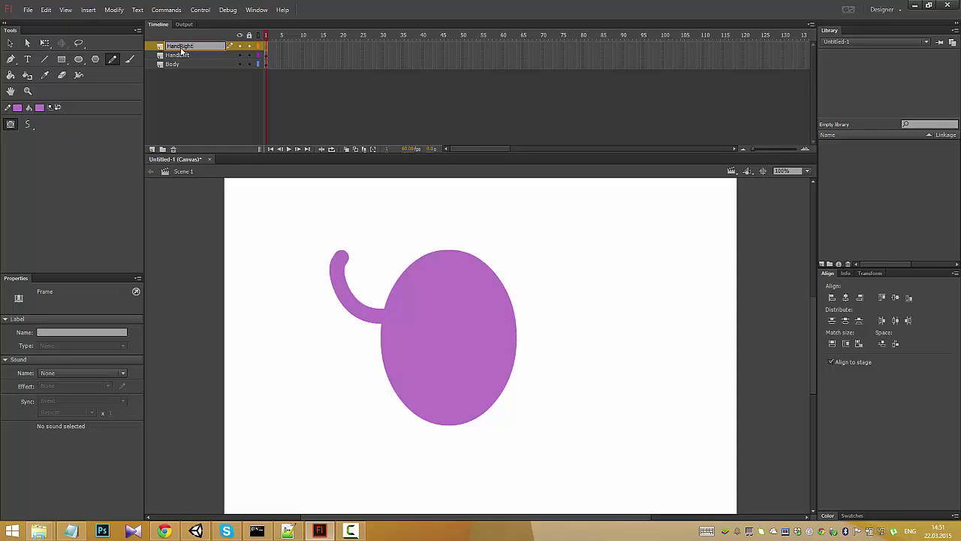
key(Return)
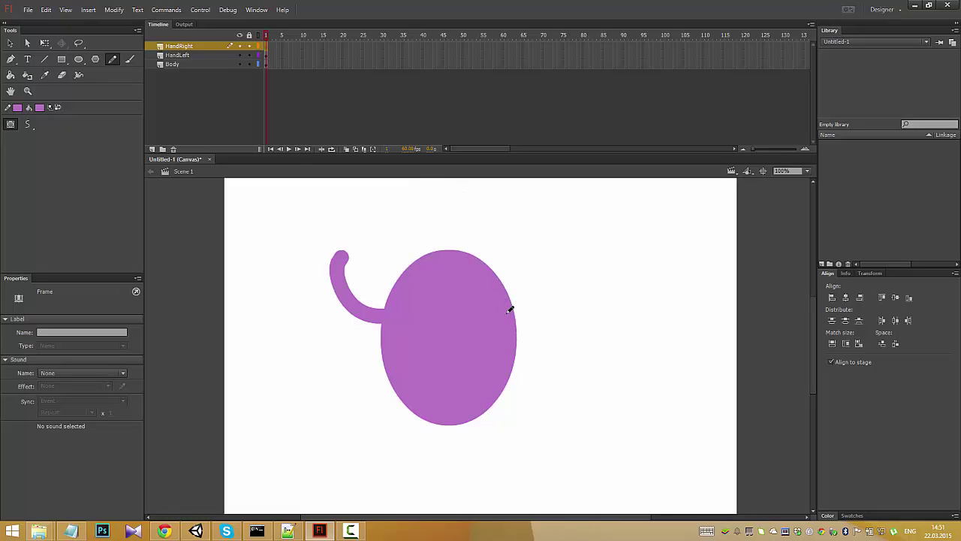
drag(510, 310, 557, 258)
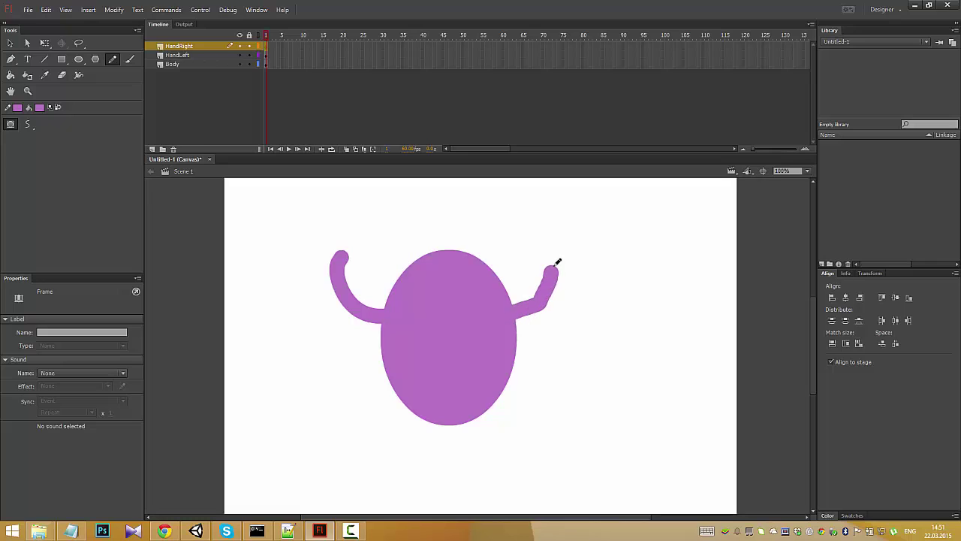
click(151, 149)
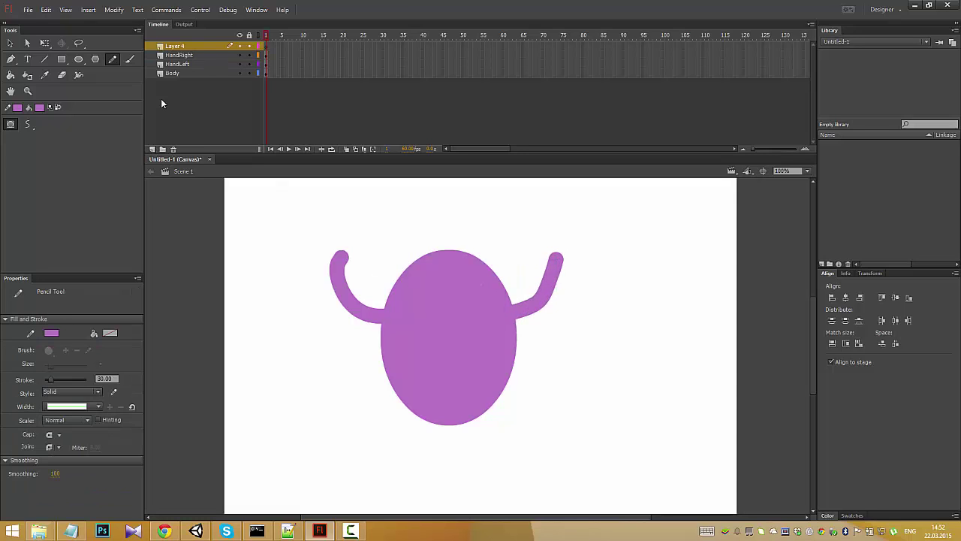
Step: Rename the new layer 'FootRight' and draw the right leg below the body
double_click(178, 47)
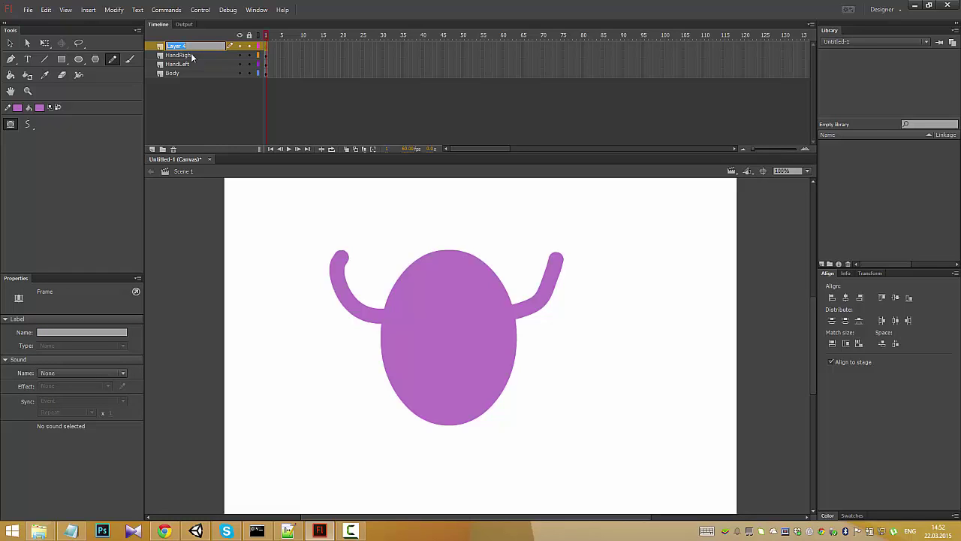
text(FootRigh)
text(t)
key(Return)
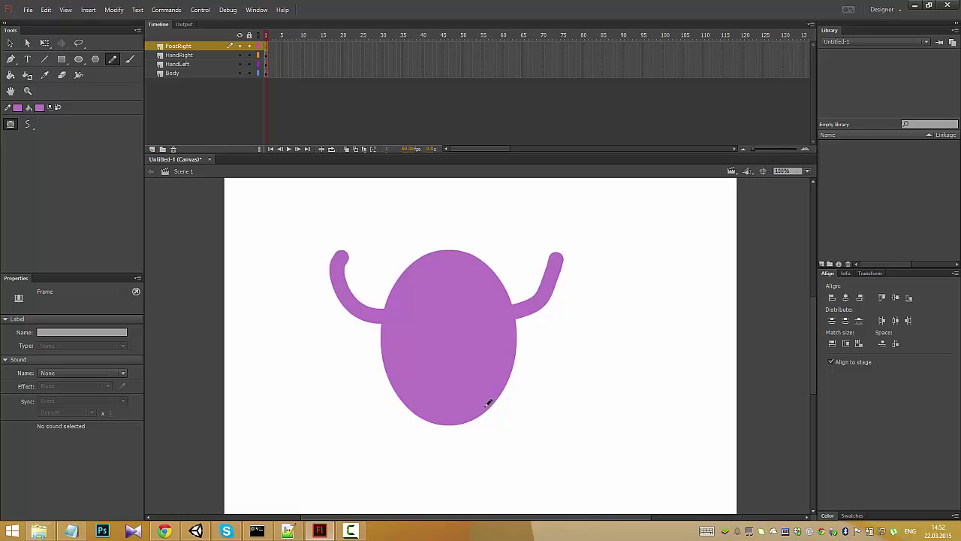
mouse_move(488, 403)
mouse_down()
mouse_move(489, 461)
mouse_move(505, 469)
mouse_up()
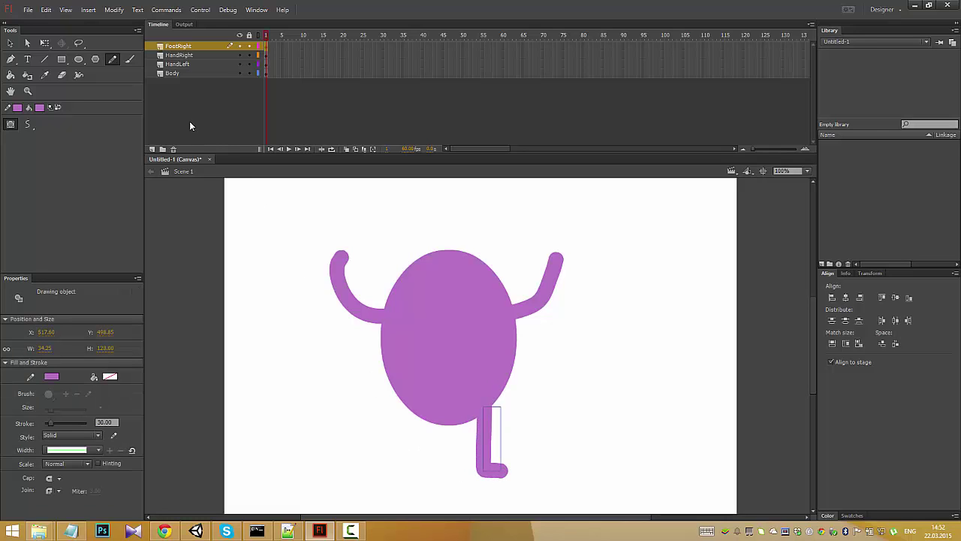
click(153, 150)
Step: Add a FootLeft layer and draw the left leg below the body, redoing the first attempt
click(184, 50)
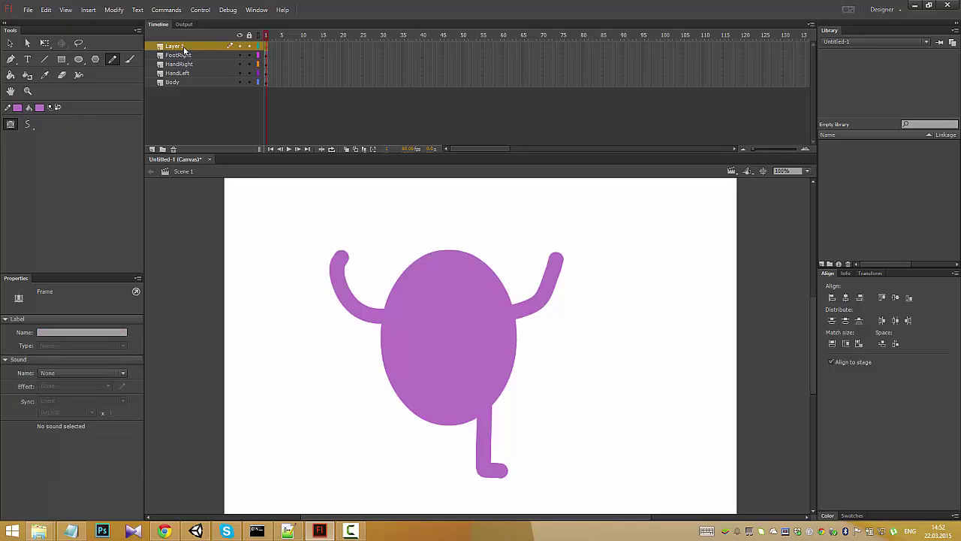
double_click(181, 47)
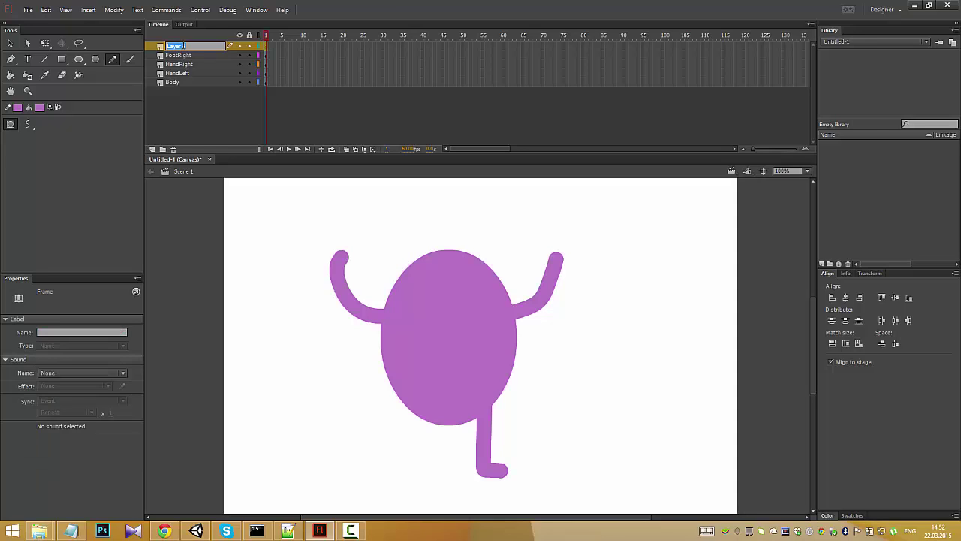
text(FootLeft)
key(Return)
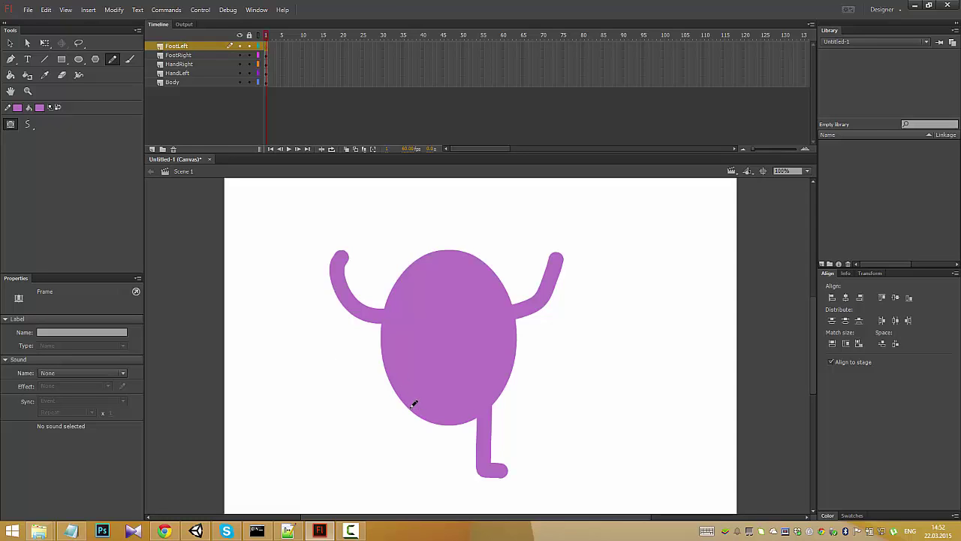
mouse_move(412, 403)
mouse_down()
mouse_move(410, 458)
mouse_move(380, 471)
mouse_up()
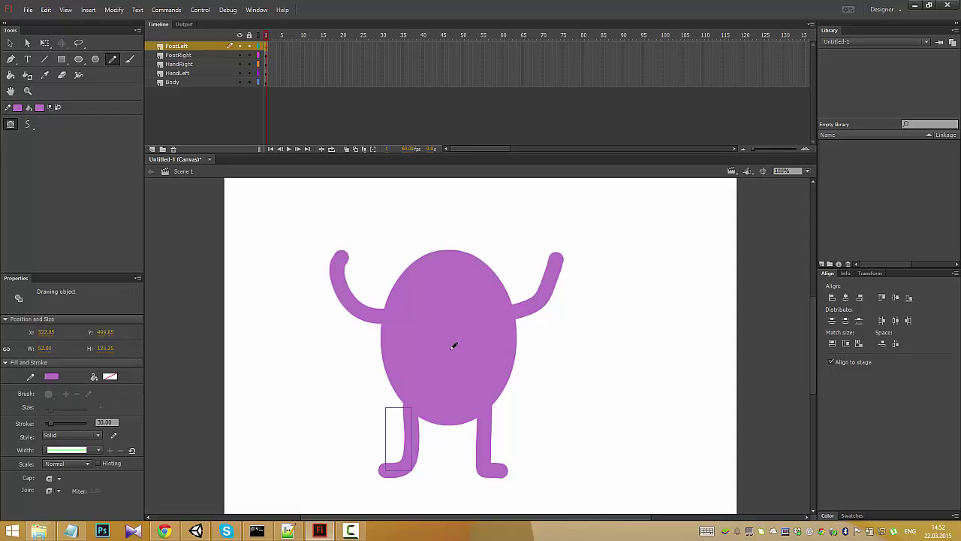
key(ctrl+z)
mouse_move(417, 402)
mouse_down()
mouse_move(416, 443)
mouse_move(388, 468)
mouse_up()
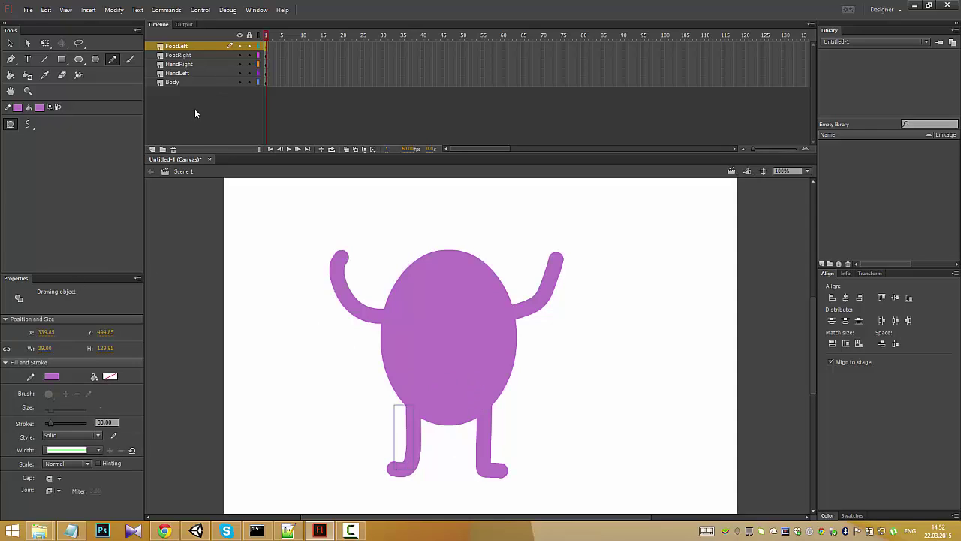
Step: Add a new layer named 'Face' above the others
click(153, 149)
double_click(177, 47)
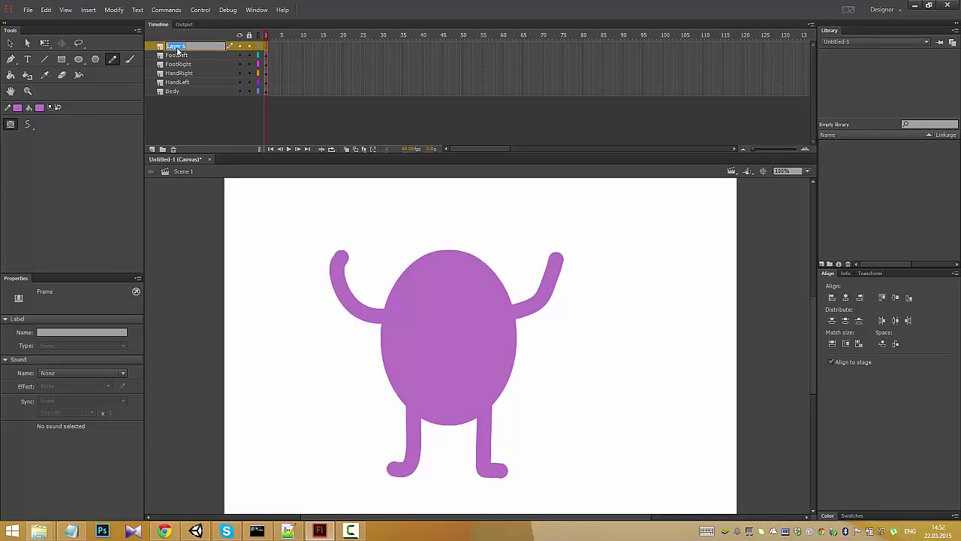
text(Face)
key(Return)
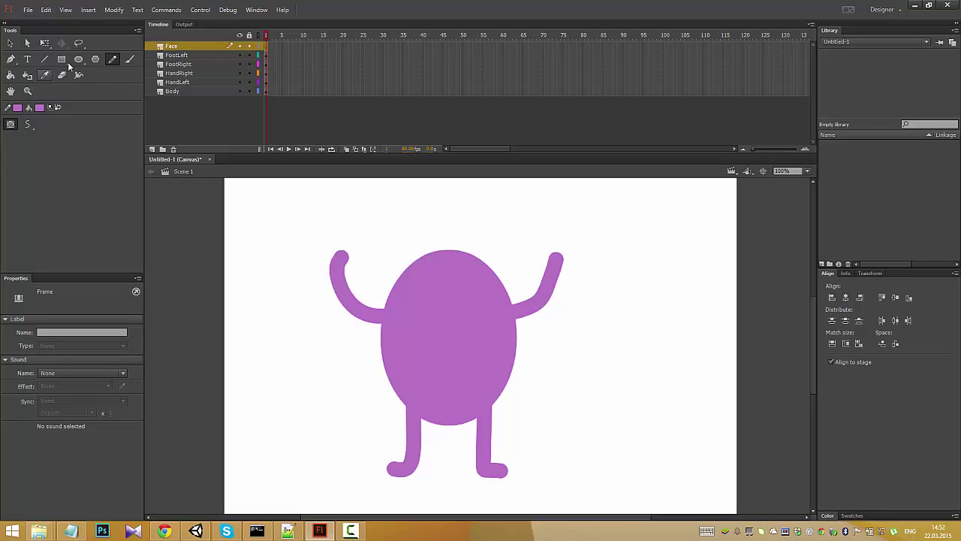
Step: Draw a small white oval eye on the head with white stroke and fill
click(78, 59)
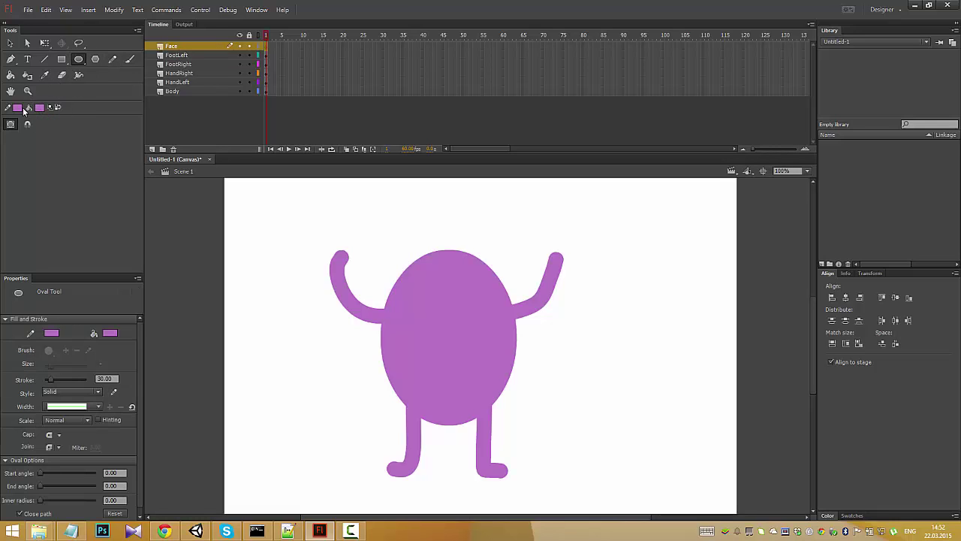
click(17, 108)
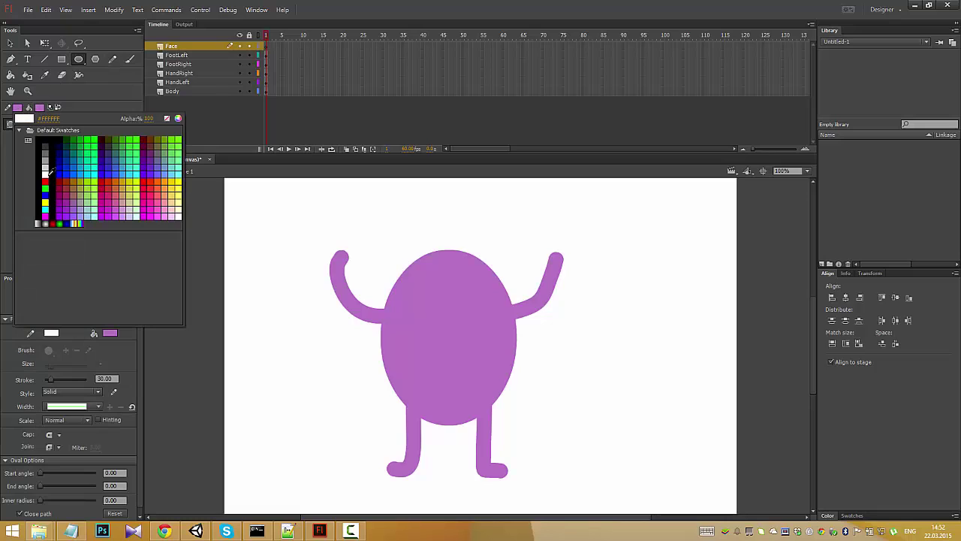
click(46, 173)
click(39, 107)
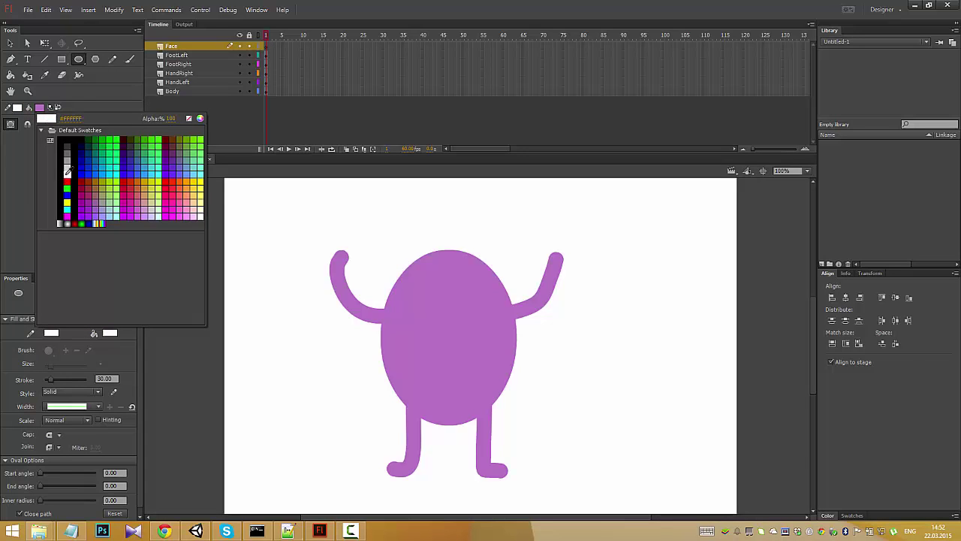
click(67, 173)
drag(408, 281, 436, 302)
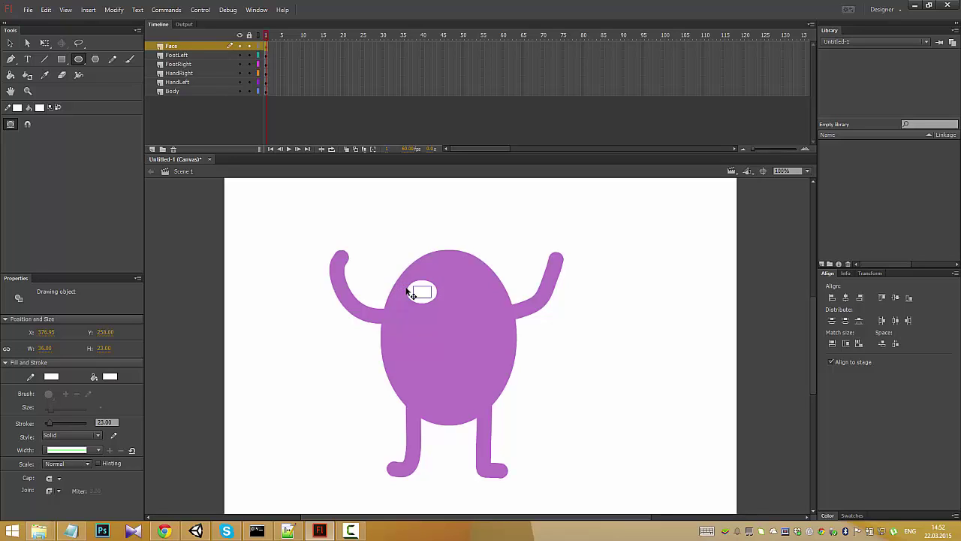
Step: Duplicate the white eye and shift the copy to the right as the second eye
key(ctrl+v)
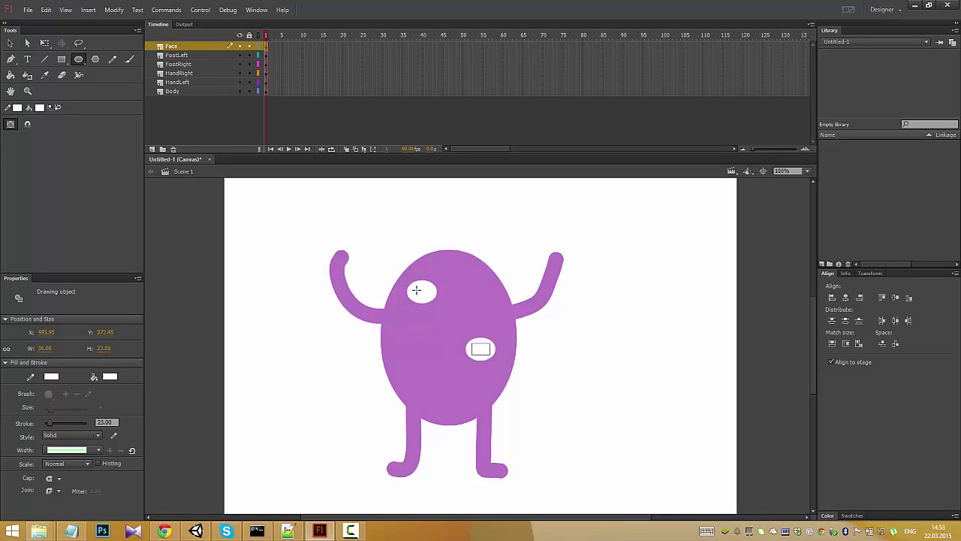
key(Delete)
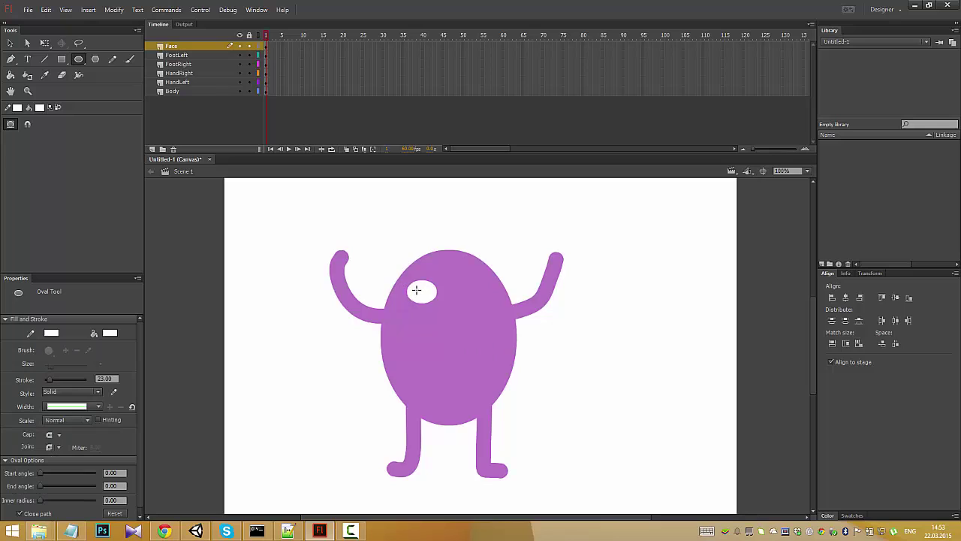
click(416, 290)
key(Right)
key(Right)
key(Right)
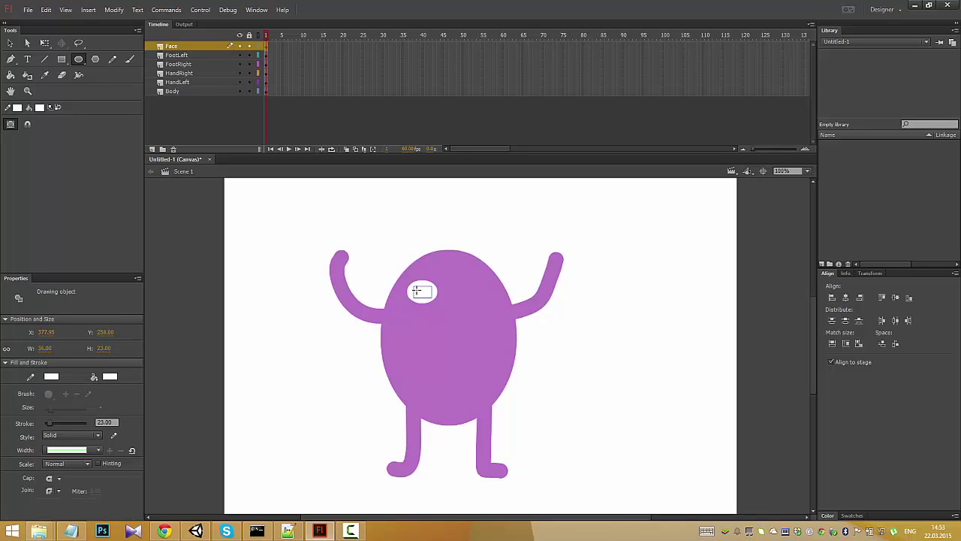
key(Right)
key(Right)
key(Right)
key(Right)
key(Right)
key(Right)
key(Right)
key(Right)
key(Right)
key(Right)
key(Right)
key(Right)
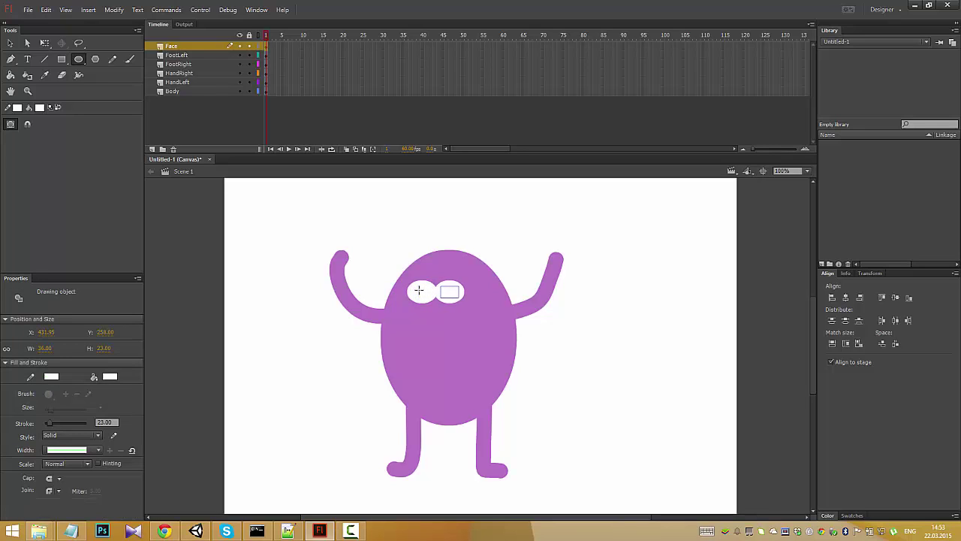
key(Right)
key(Right)
key(Right)
key(Right)
key(Right)
key(Right)
key(Right)
key(Right)
key(Right)
key(Right)
key(Right)
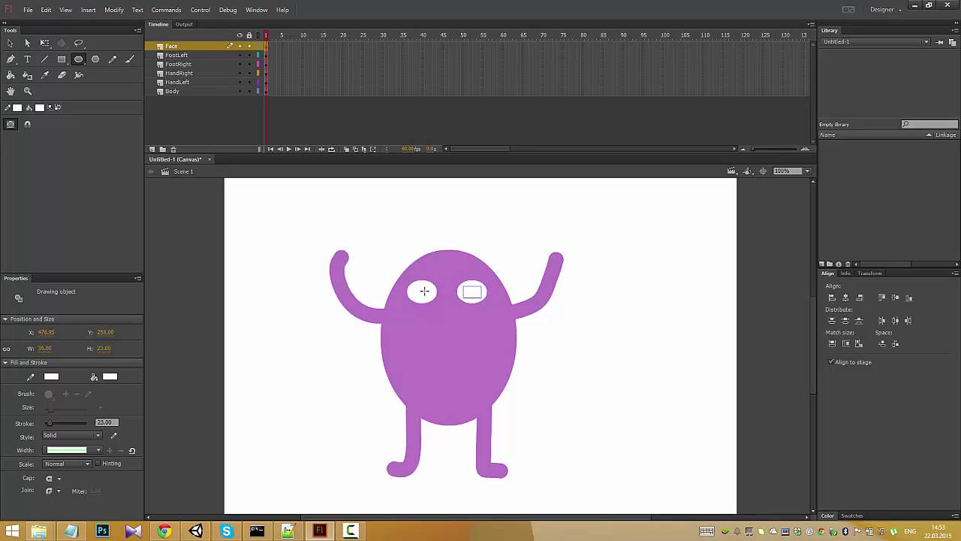
key(Right)
key(Right)
Step: Draw a black pupil in the left eye using black stroke and fill
drag(421, 286, 428, 292)
click(18, 110)
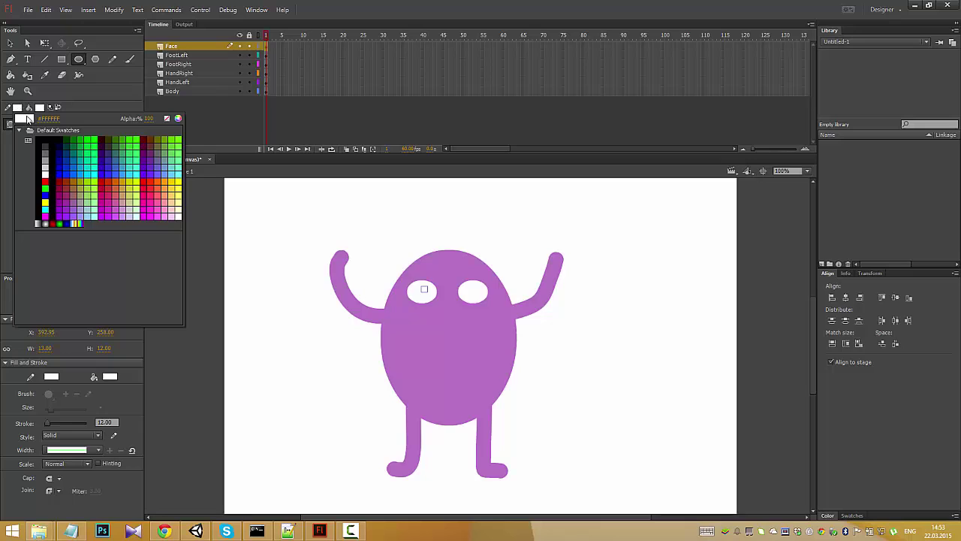
click(51, 132)
click(40, 107)
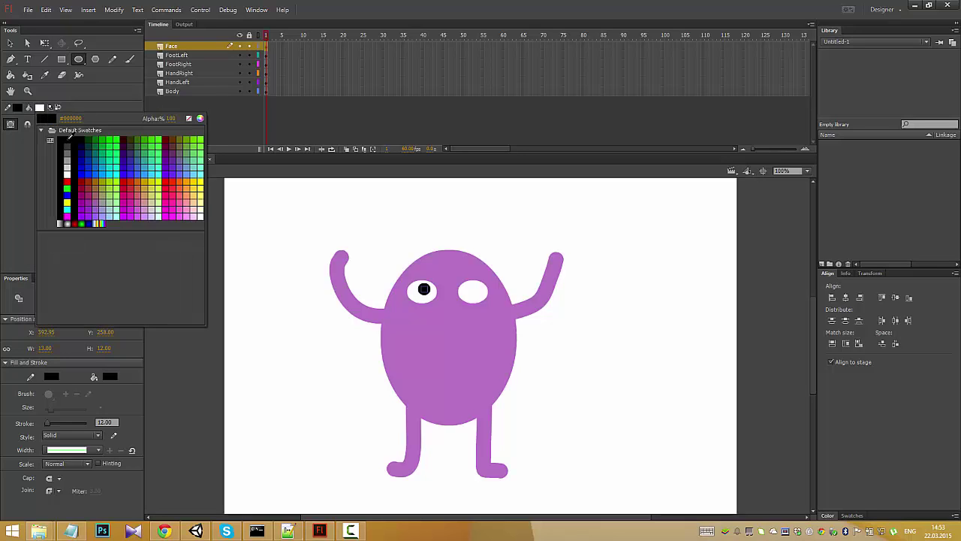
click(69, 137)
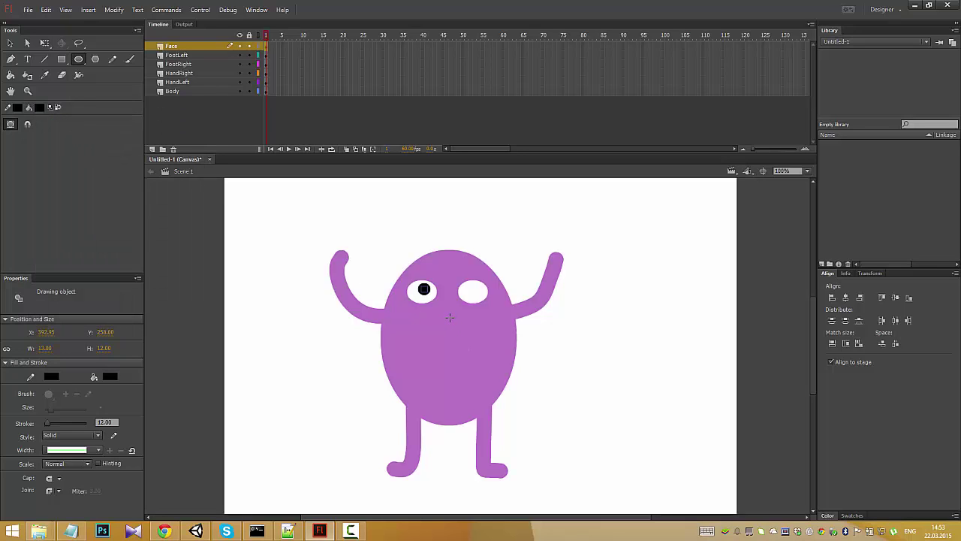
key(Delete)
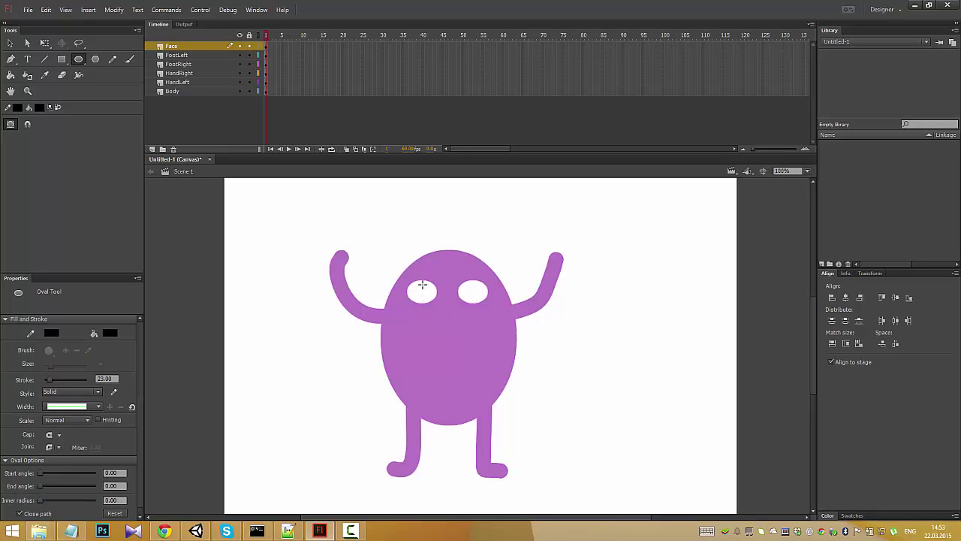
drag(420, 282, 430, 292)
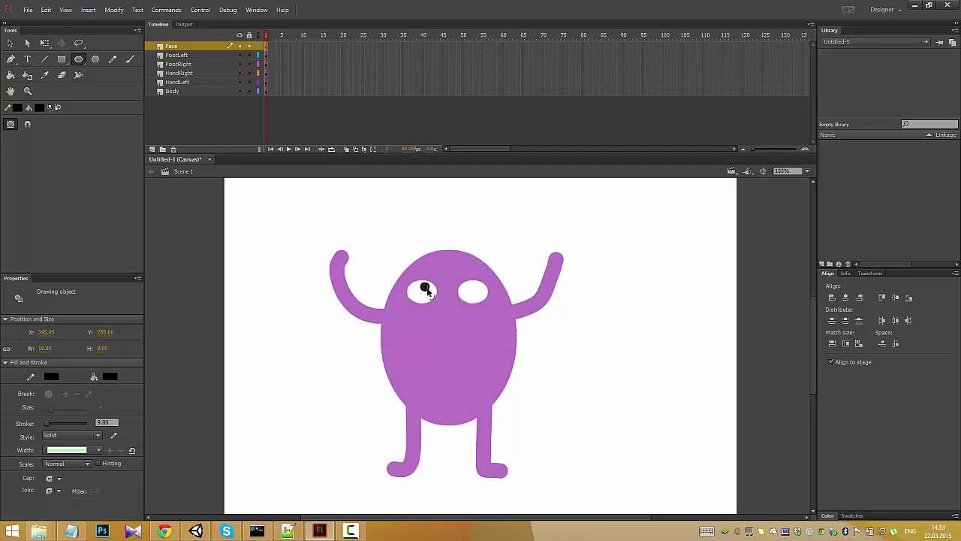
Step: Copy the pupil and nudge it into the right eye
key(ctrl+c)
key(ctrl+shift+v)
key(shift+Right)
key(shift+Right)
key(shift+Right)
key(shift+Right)
key(shift+Right)
key(shift+Right)
key(shift+Right)
key(shift+Right)
key(shift+Right)
key(Right)
key(Right)
key(Right)
Step: Pencil a short black smile below the eyes, redrawing the too-long first stroke
click(113, 59)
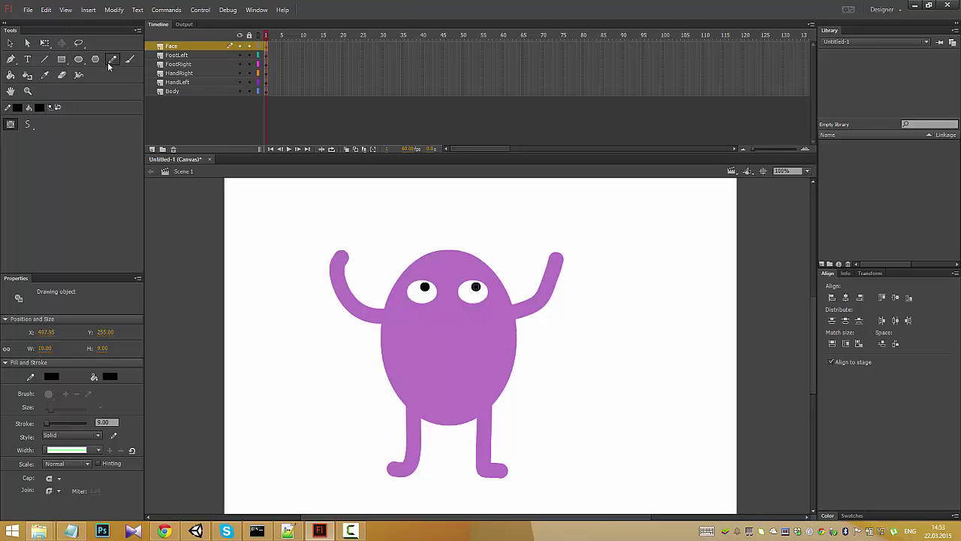
drag(407, 316, 493, 324)
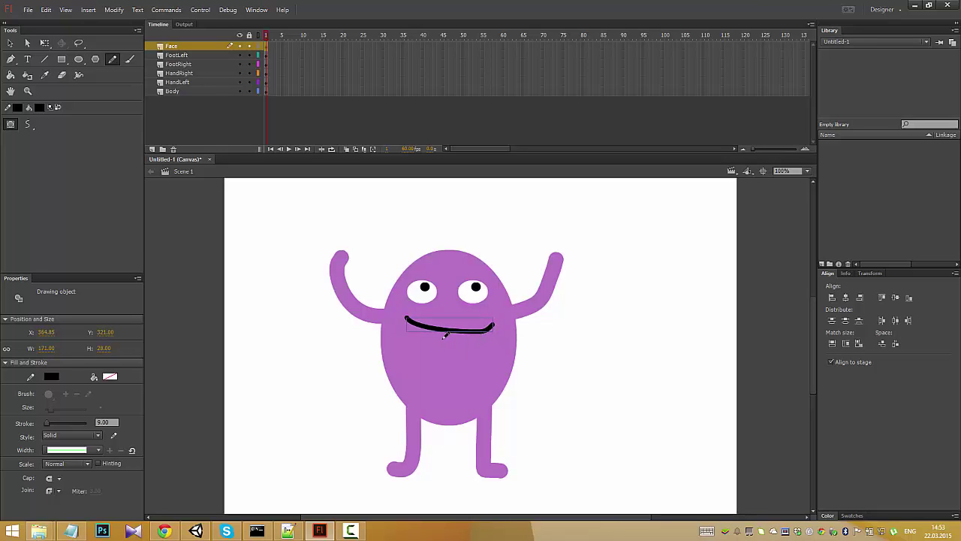
key(ctrl+z)
drag(410, 320, 481, 321)
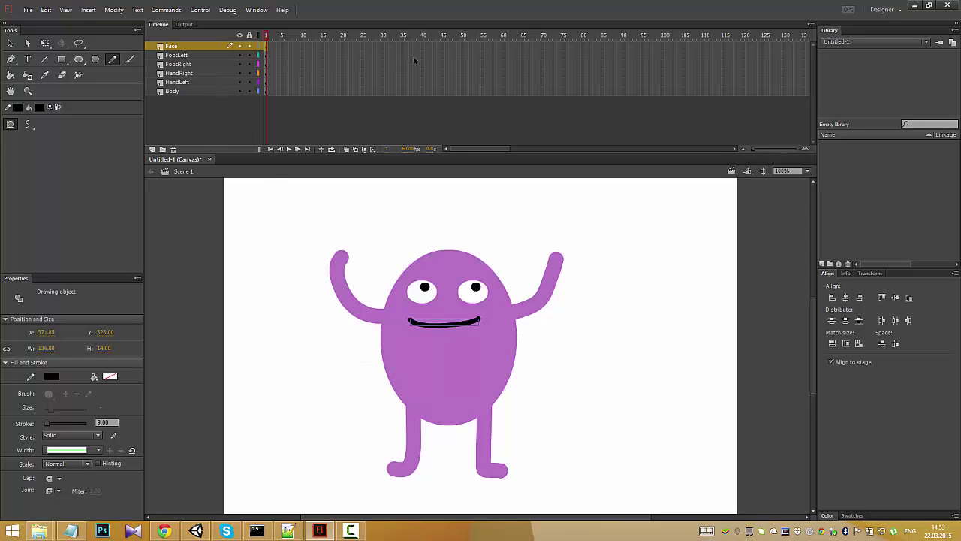
Step: Extend all layers to frame 60 with Insert Frame
click(502, 46)
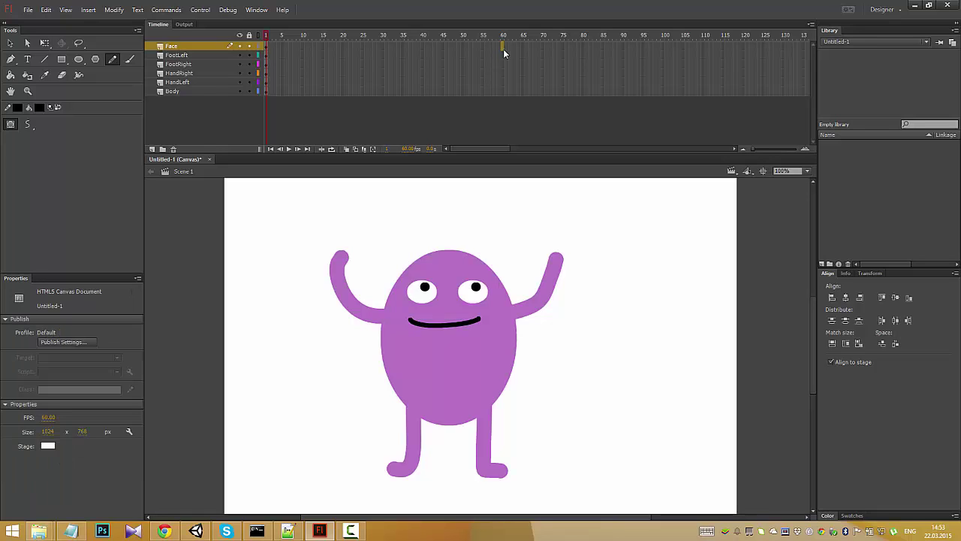
right_click(504, 92)
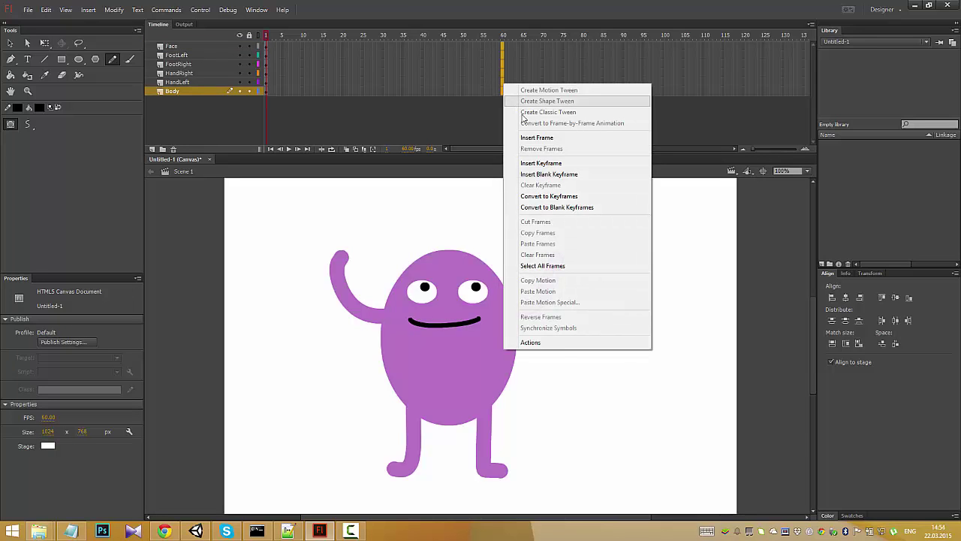
click(536, 140)
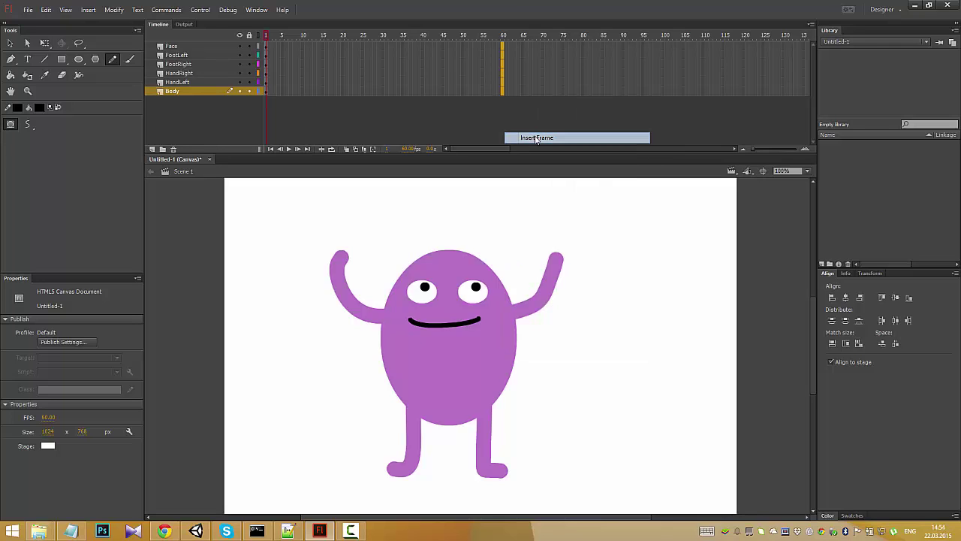
Step: Create motion tweens on the Face, FootLeft, FootRight, HandRight, HandLeft and Body layers
right_click(486, 47)
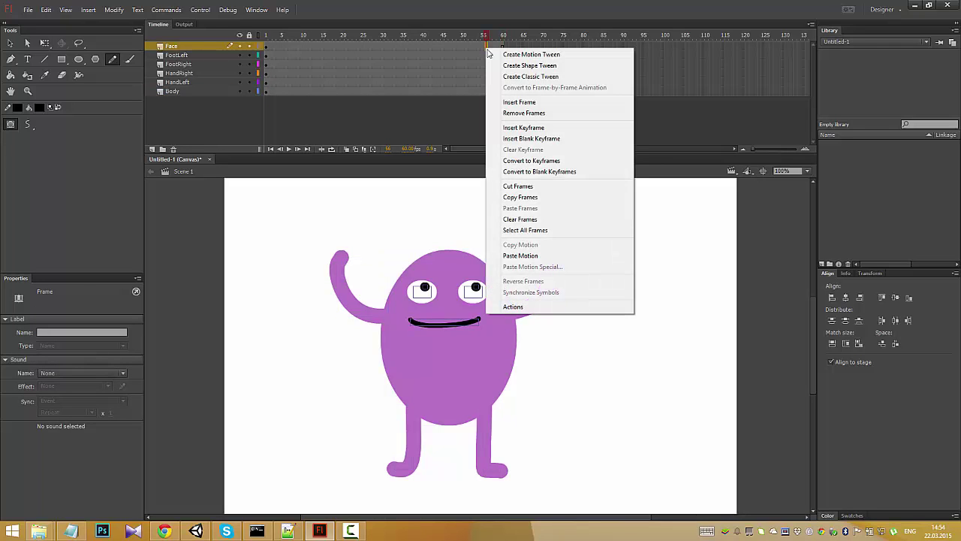
click(499, 53)
right_click(490, 56)
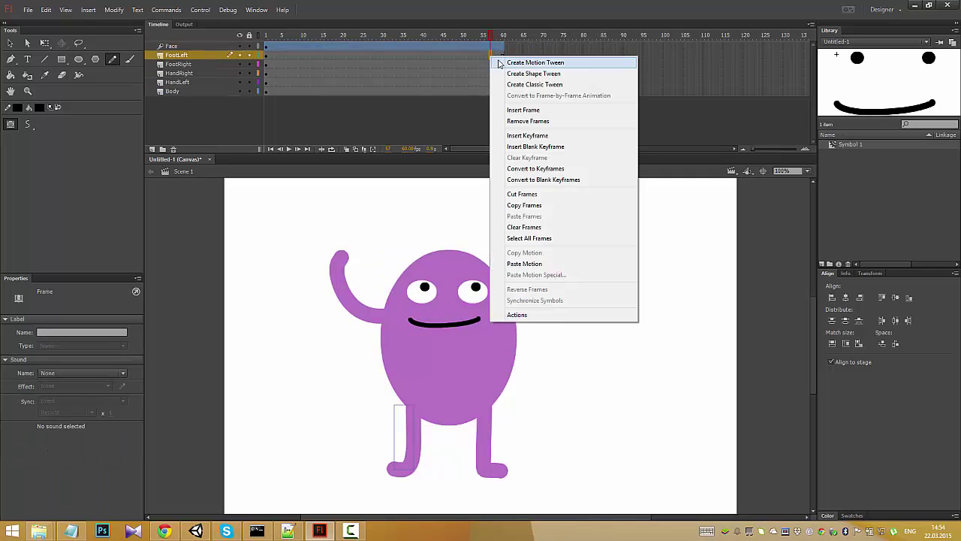
click(497, 62)
right_click(492, 66)
click(511, 69)
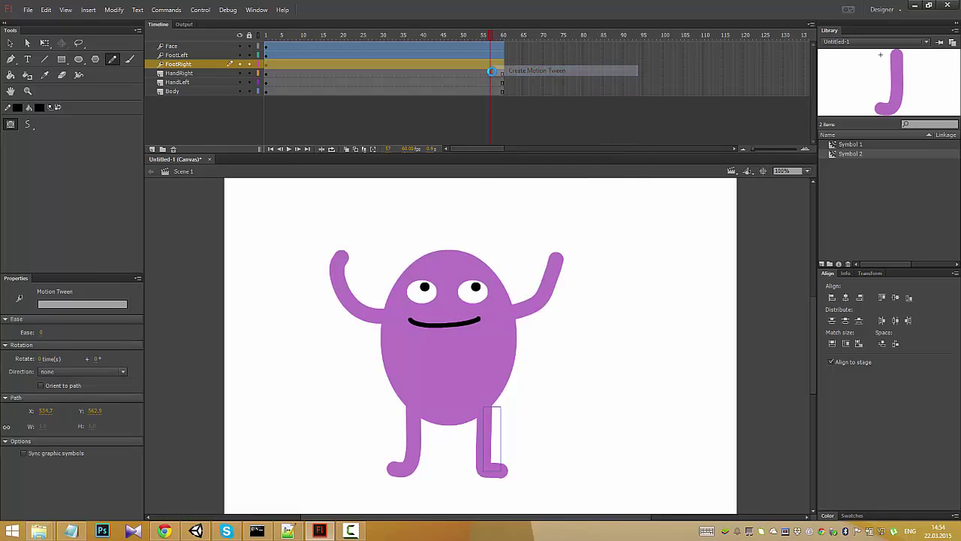
right_click(495, 74)
click(501, 79)
right_click(492, 81)
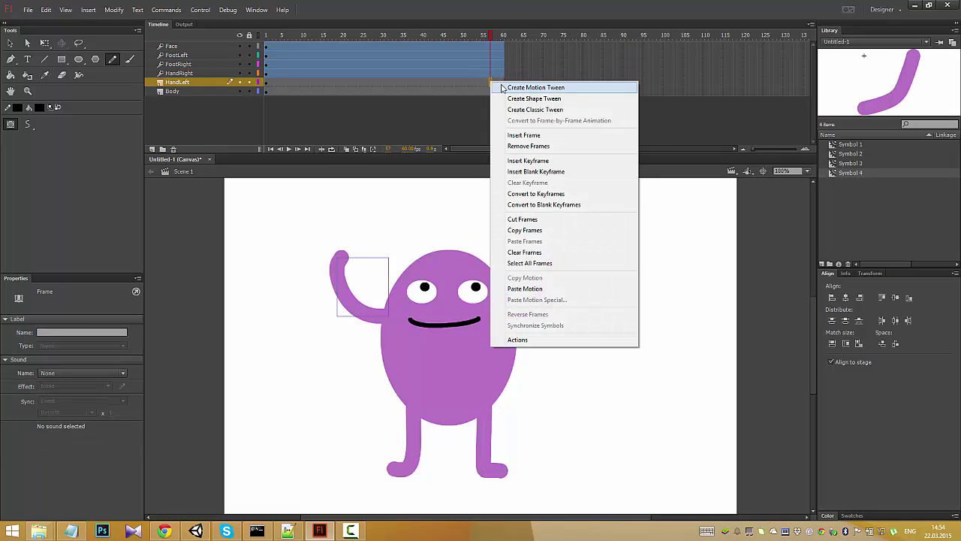
click(522, 86)
right_click(489, 91)
click(499, 97)
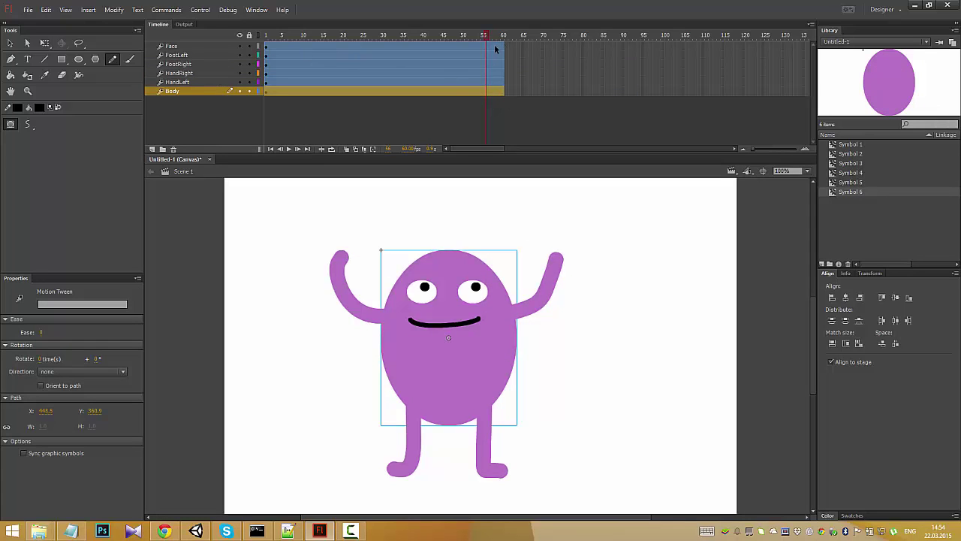
Step: At frame 45, Free Transform-rotate the right foot up and outward
click(444, 45)
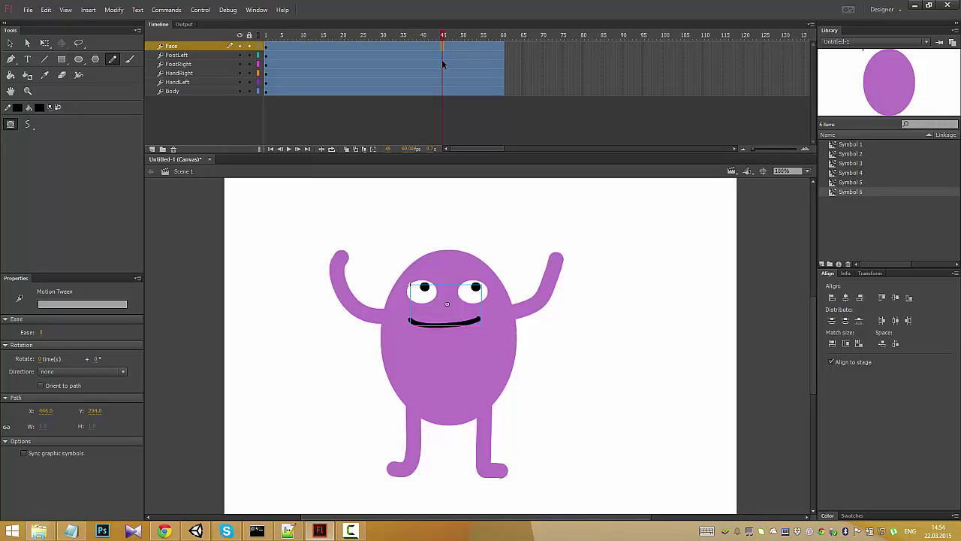
click(443, 65)
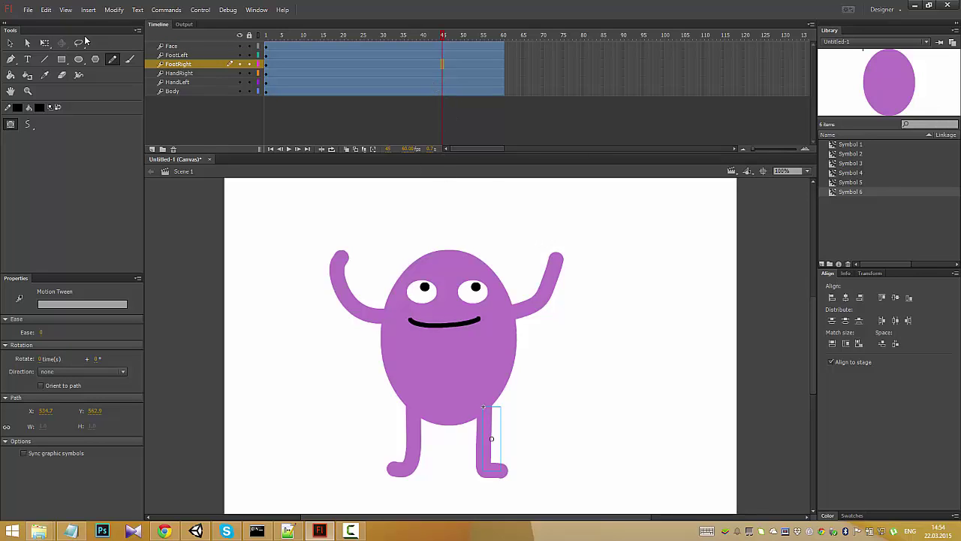
click(45, 43)
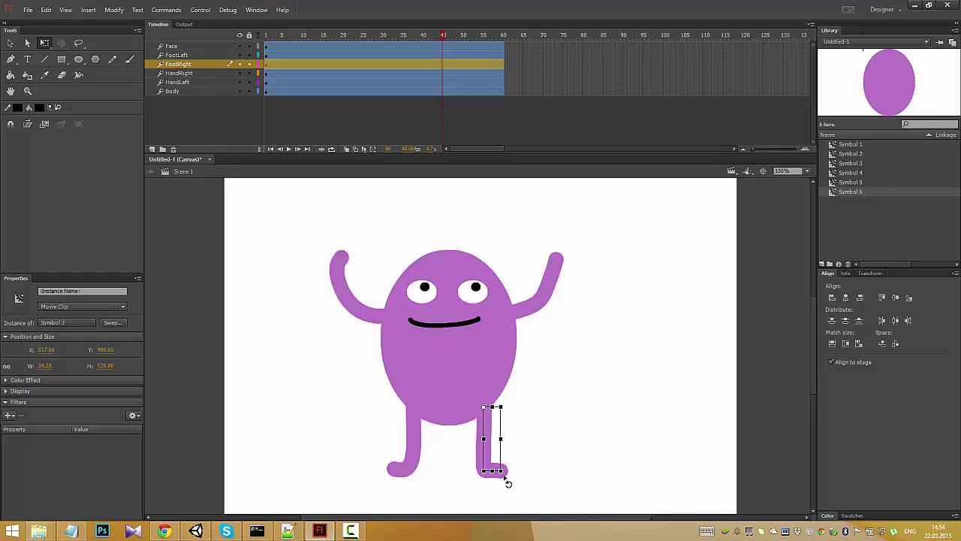
drag(507, 480, 548, 422)
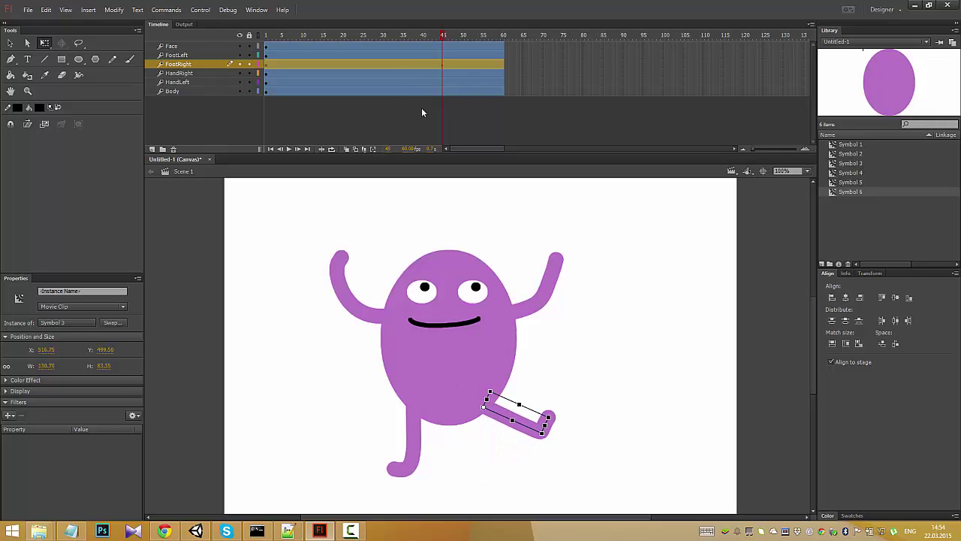
Step: At frame 45, rotate the left leg down toward the lower right
click(443, 74)
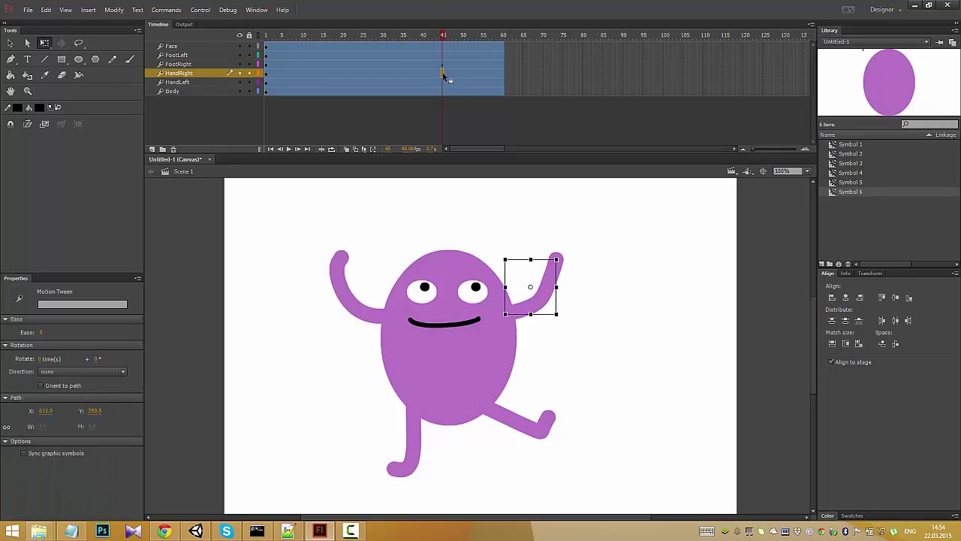
click(442, 58)
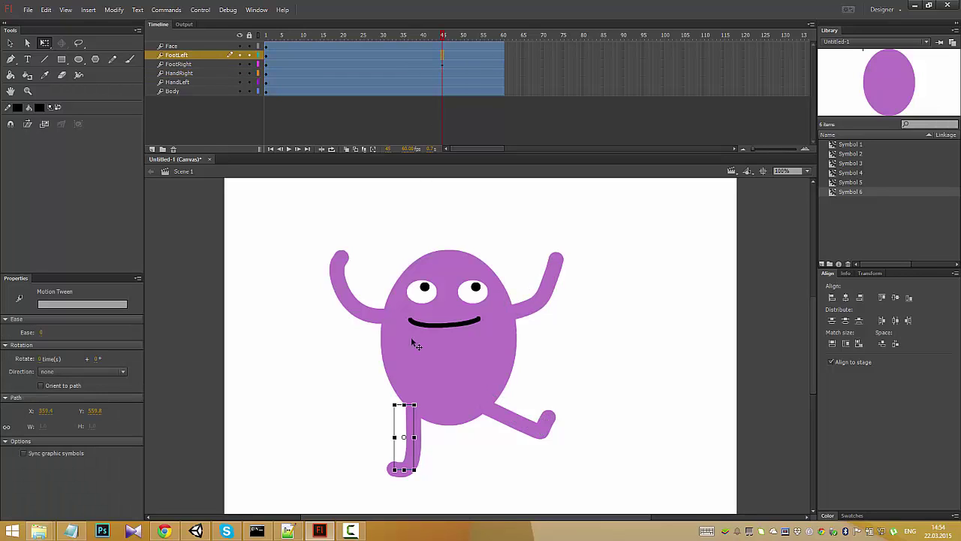
click(413, 416)
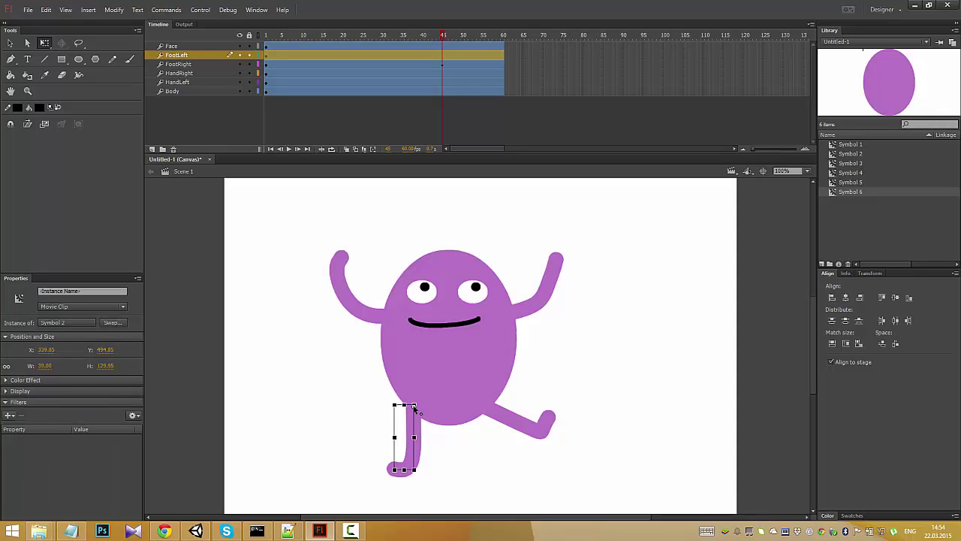
mouse_move(393, 479)
mouse_down()
mouse_move(459, 482)
mouse_move(454, 488)
mouse_up()
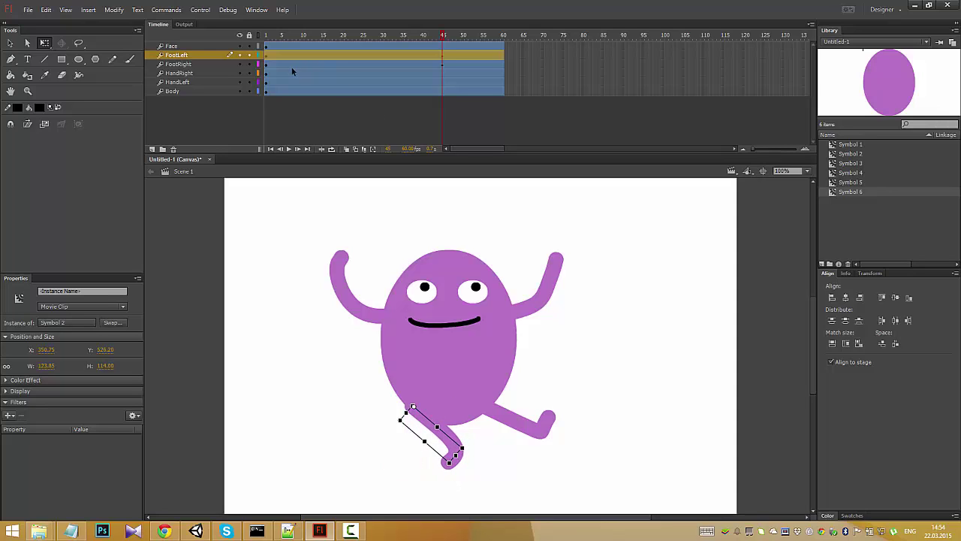
Step: At frame 45, tilt the body into a leaning pose and move it down-left
click(443, 91)
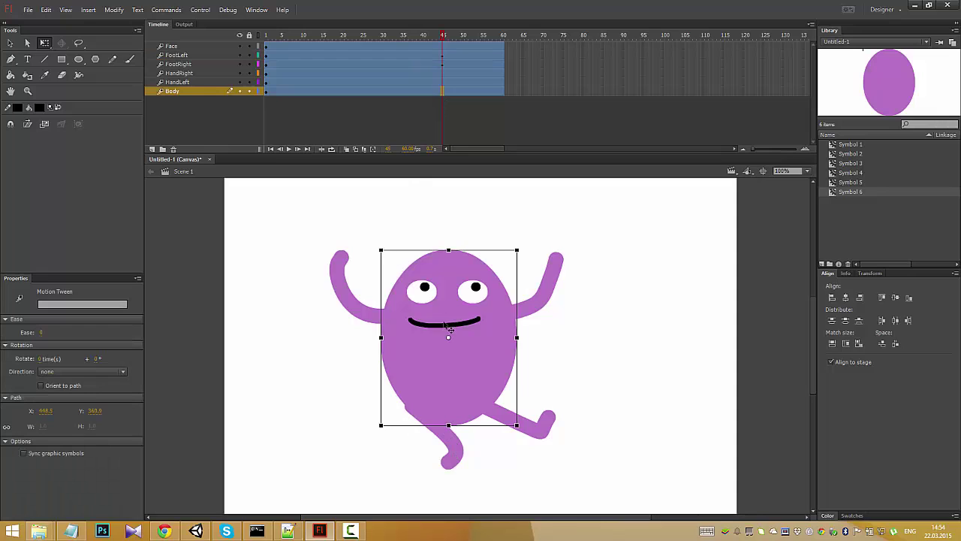
click(380, 254)
drag(380, 254, 351, 268)
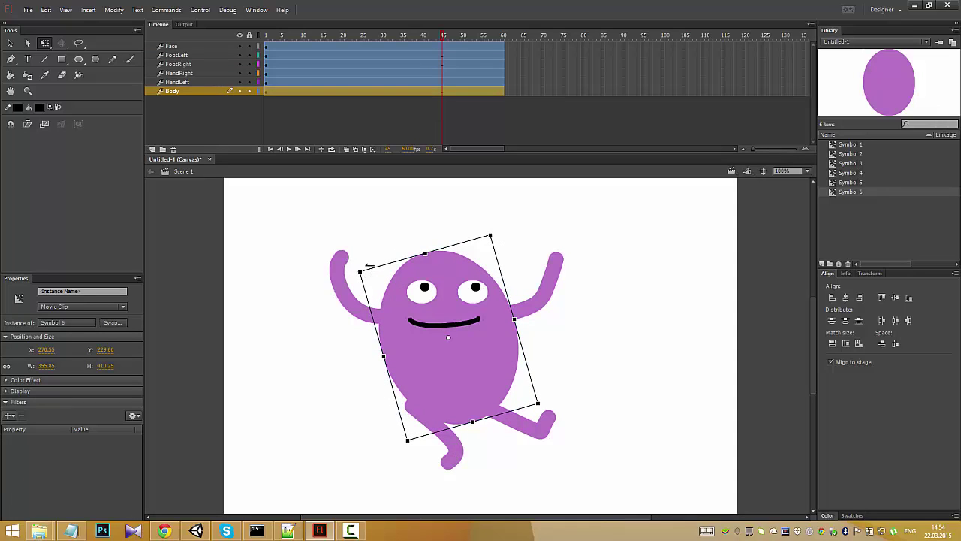
key(ctrl+z)
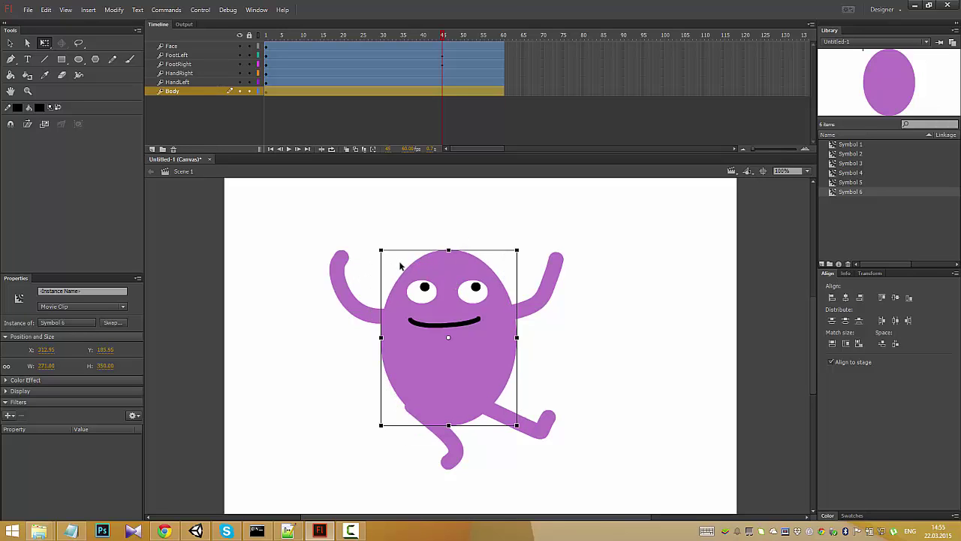
drag(378, 248, 341, 276)
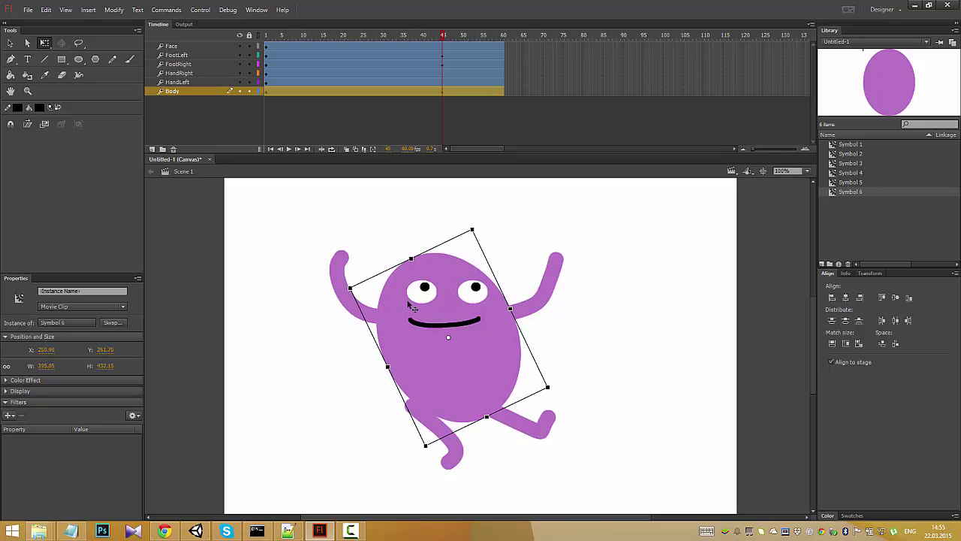
drag(455, 277, 418, 283)
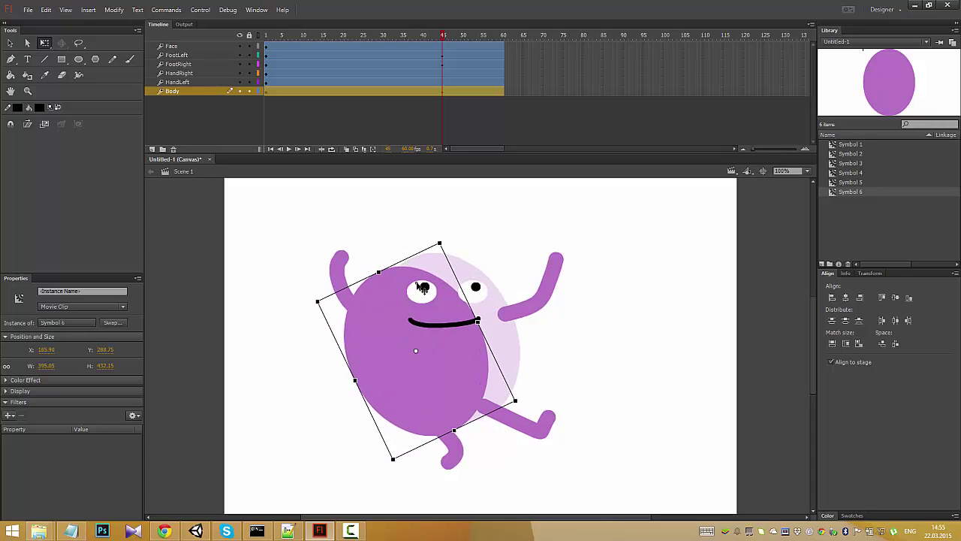
drag(423, 288, 423, 288)
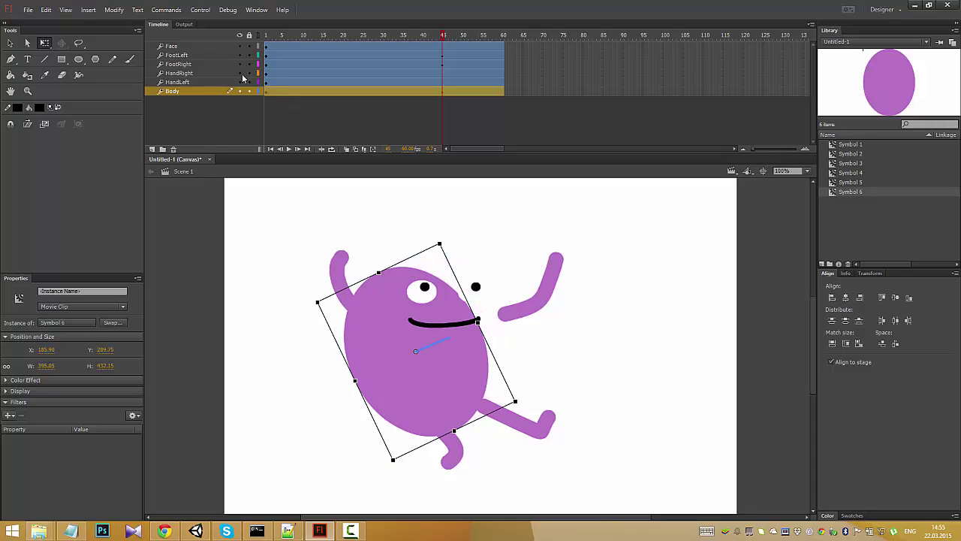
Step: Reattach the left foot under the tilted body and raise the right foot up-right
click(442, 65)
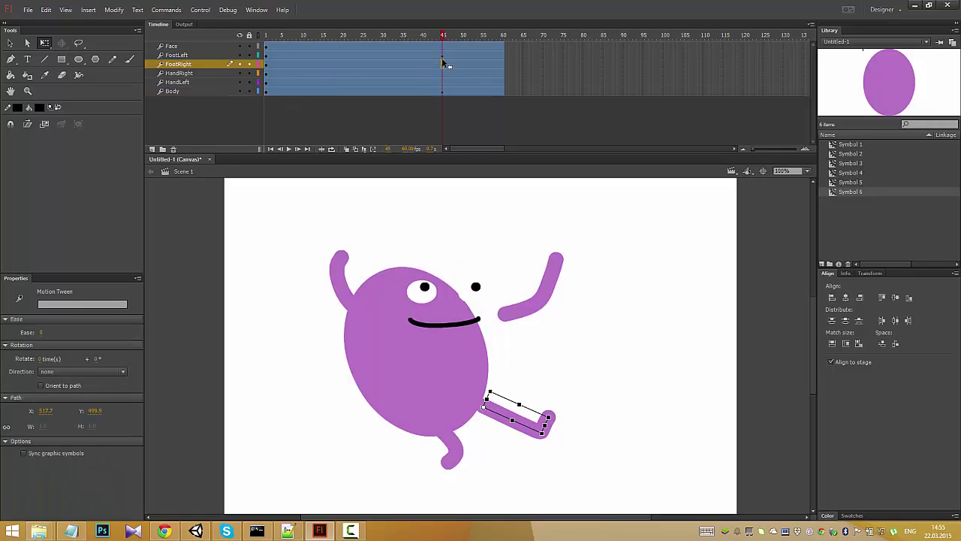
click(442, 56)
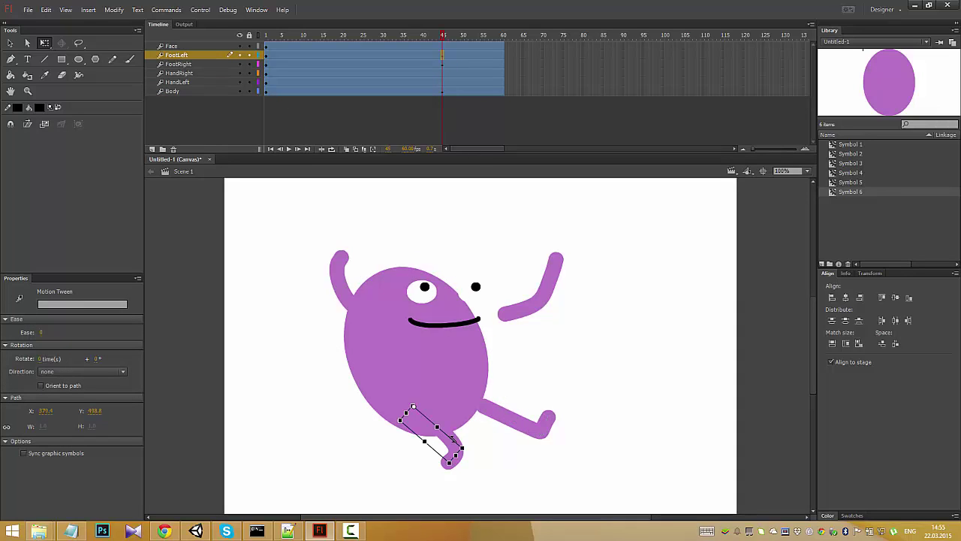
drag(449, 442, 486, 469)
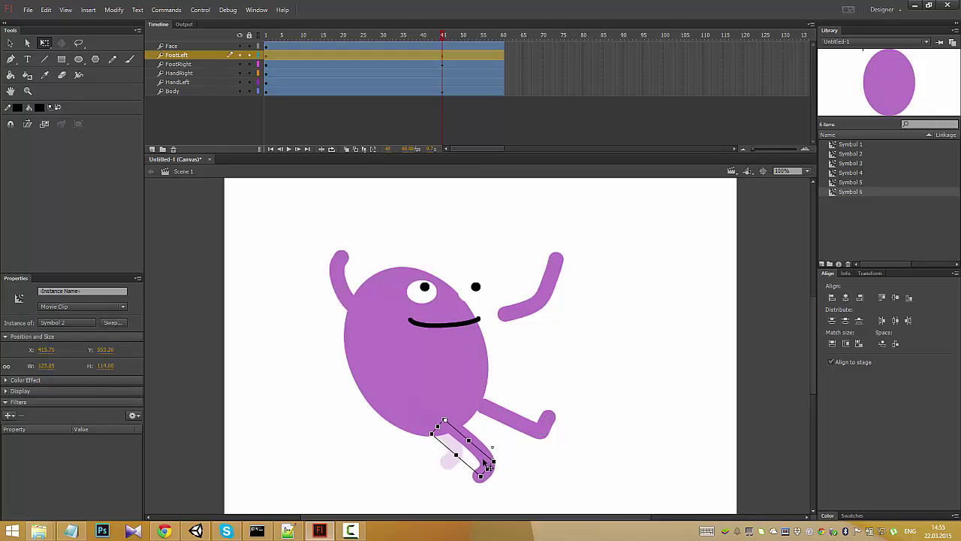
drag(487, 469, 488, 473)
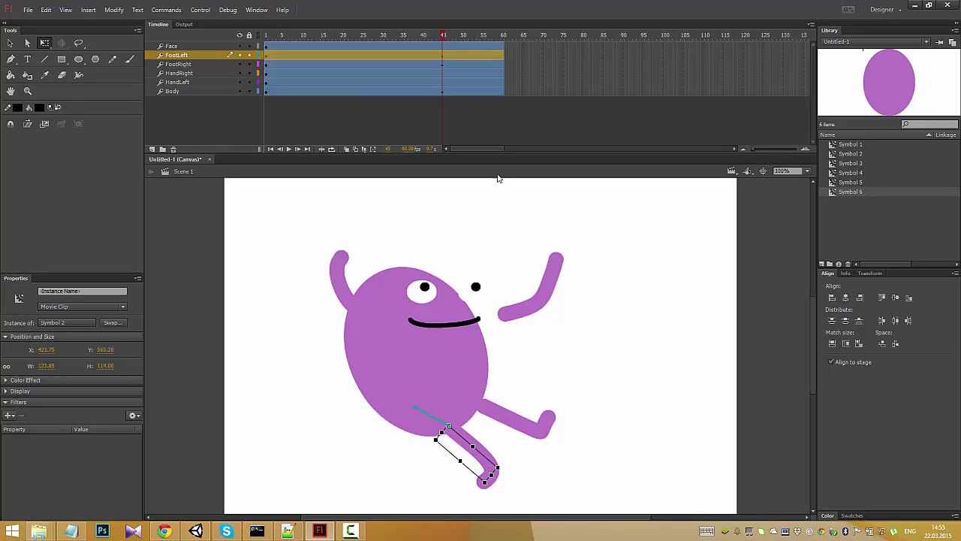
click(443, 82)
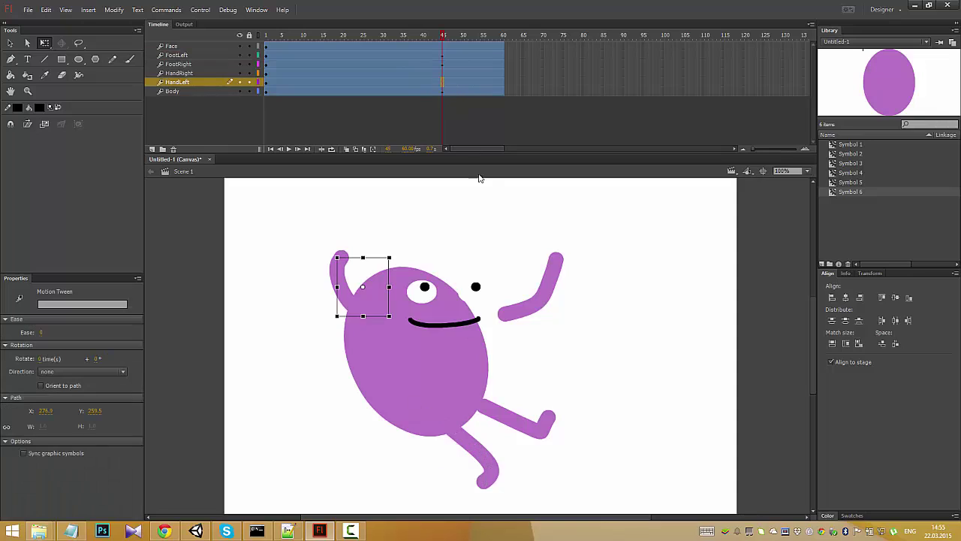
click(442, 65)
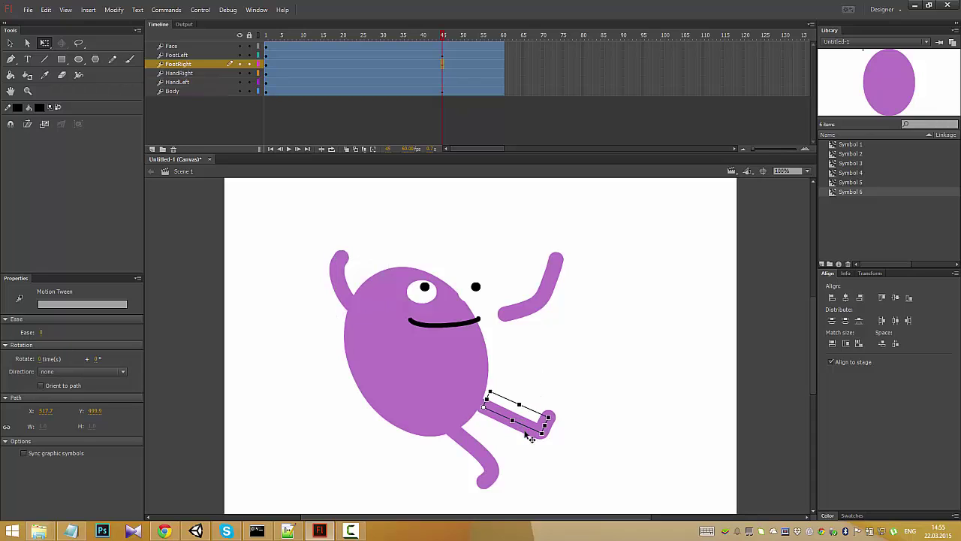
mouse_move(526, 426)
mouse_down()
mouse_move(544, 348)
mouse_move(532, 338)
mouse_up()
Step: Adjust the body's tilt, then nudge the face down-left and rotate it to match
click(190, 47)
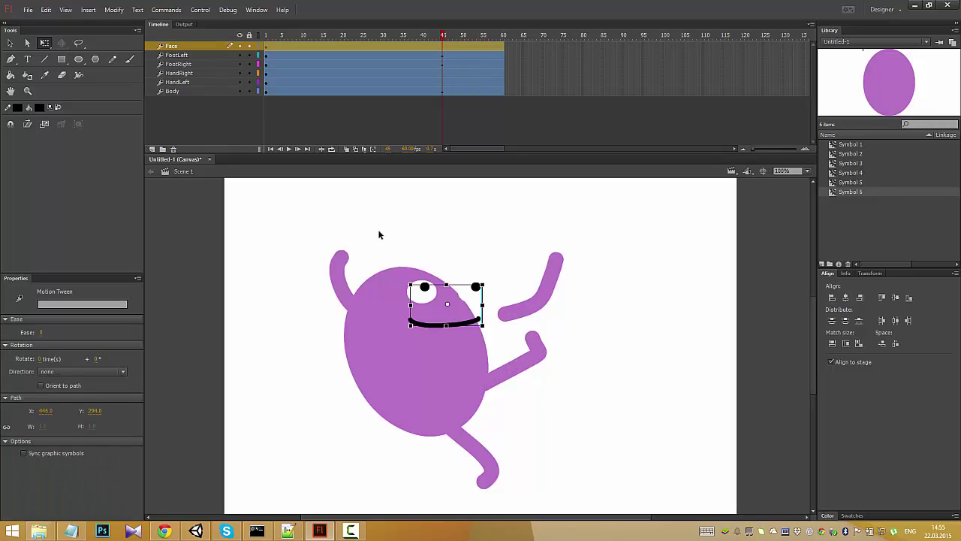
click(391, 375)
drag(493, 263, 420, 256)
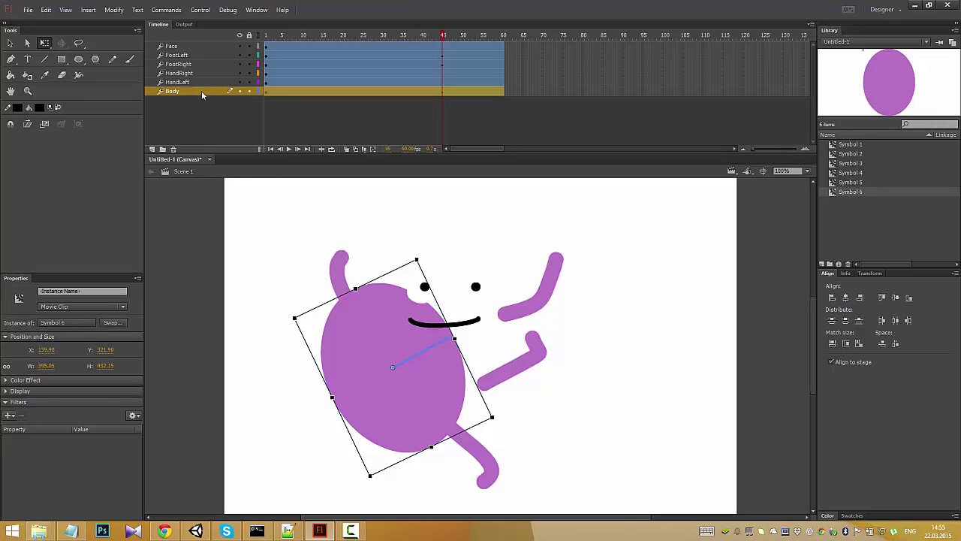
click(186, 47)
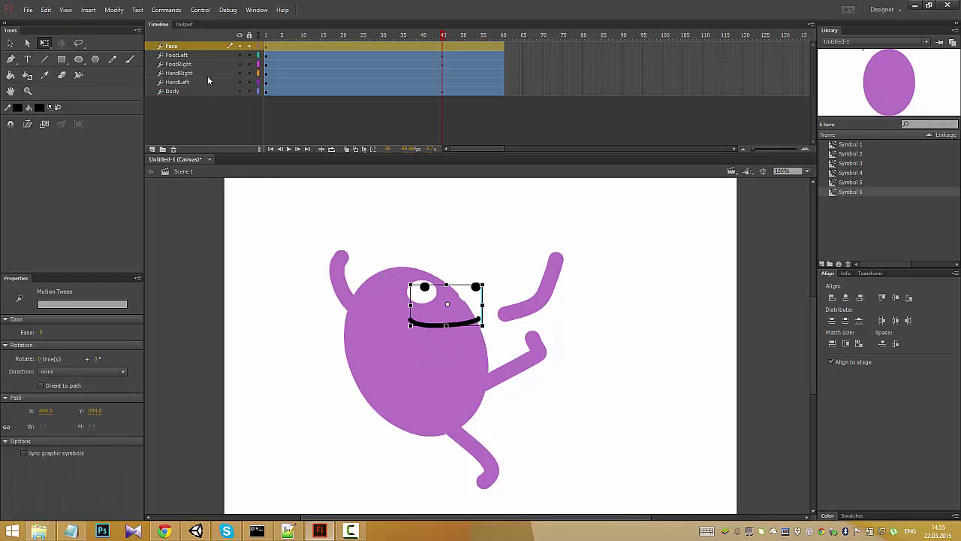
key(Down)
key(Down)
key(Down)
key(Down)
key(Down)
key(Down)
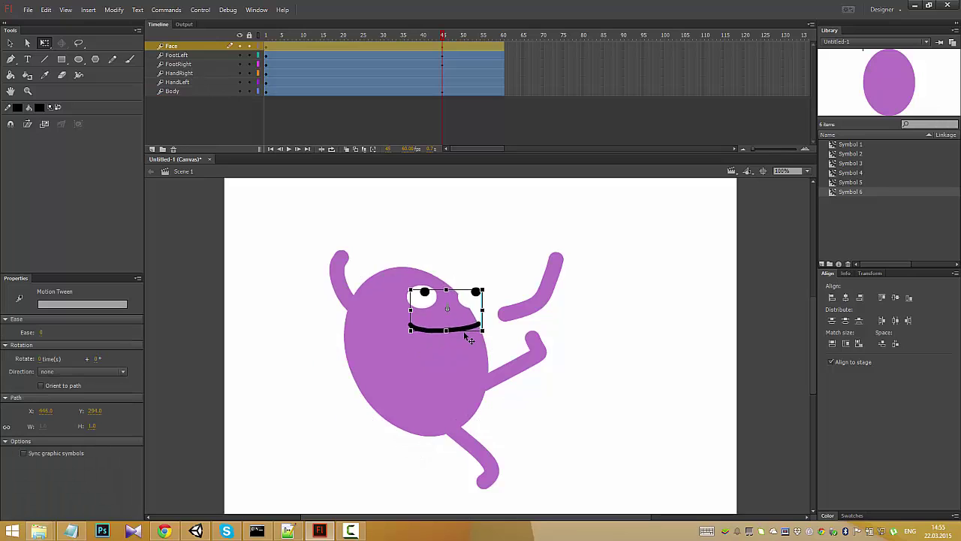
key(Down)
key(Down)
key(Down)
key(Down)
key(Down)
key(Down)
key(Left)
key(Left)
key(Left)
key(Left)
key(Left)
key(Left)
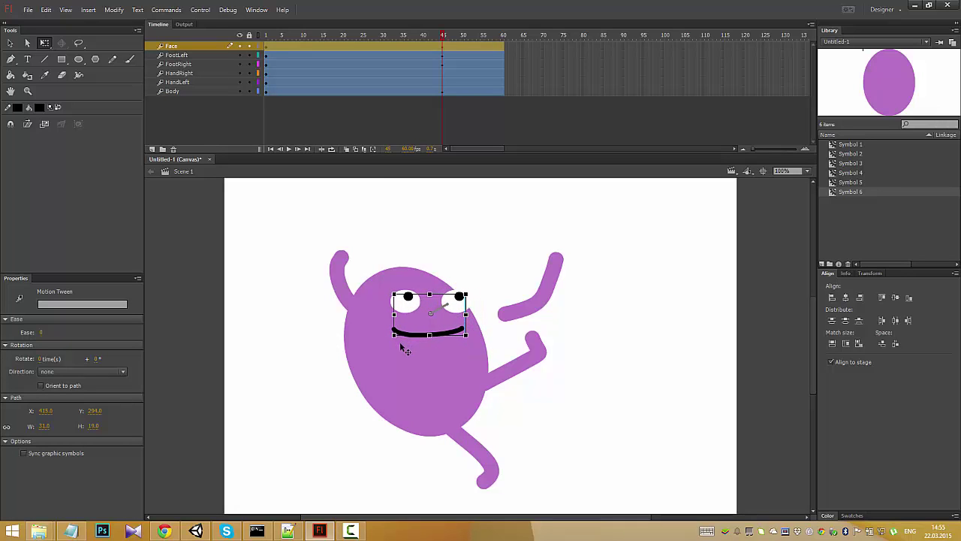
key(Left)
key(Left)
key(Left)
key(Left)
key(Left)
key(Left)
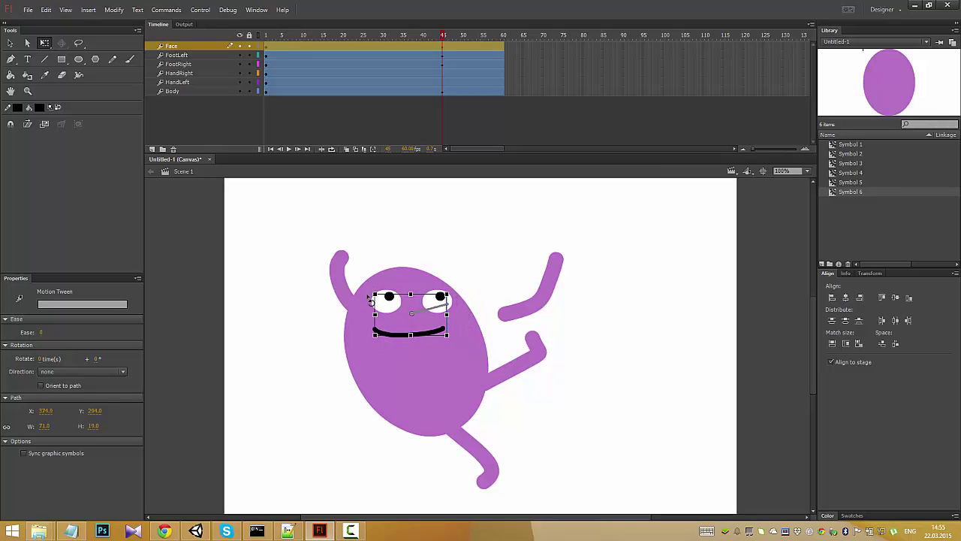
drag(382, 299, 361, 326)
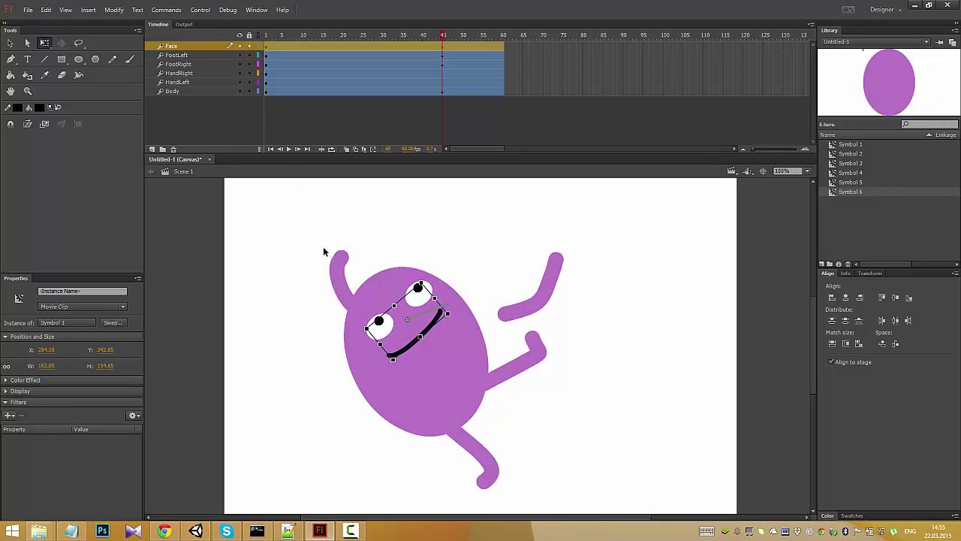
Step: Move the right arm up-left and swing the left arm down beside the body
click(443, 73)
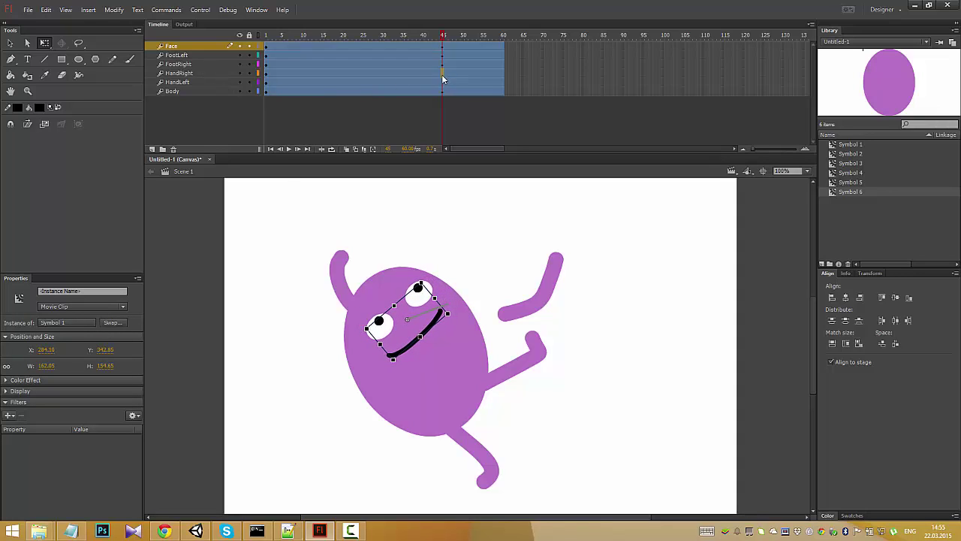
click(534, 291)
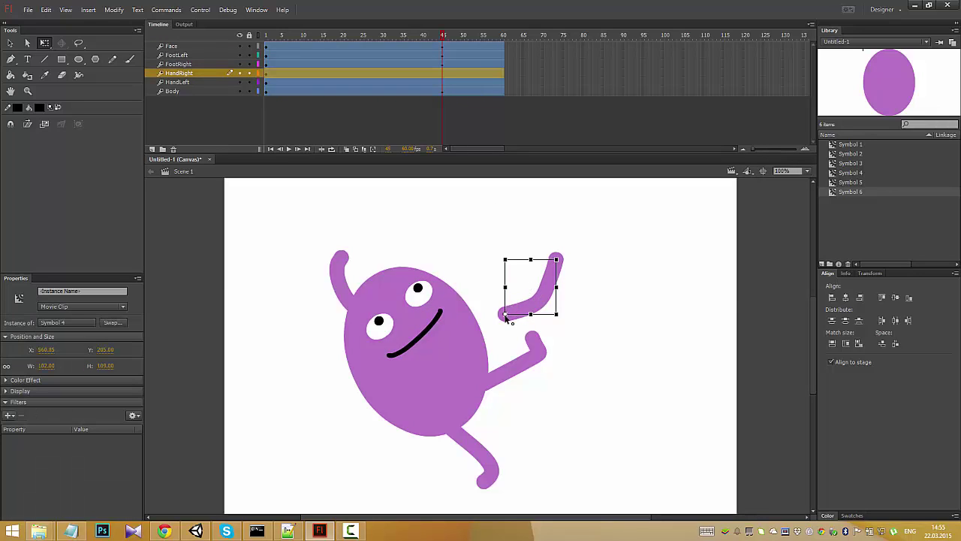
drag(547, 287, 494, 259)
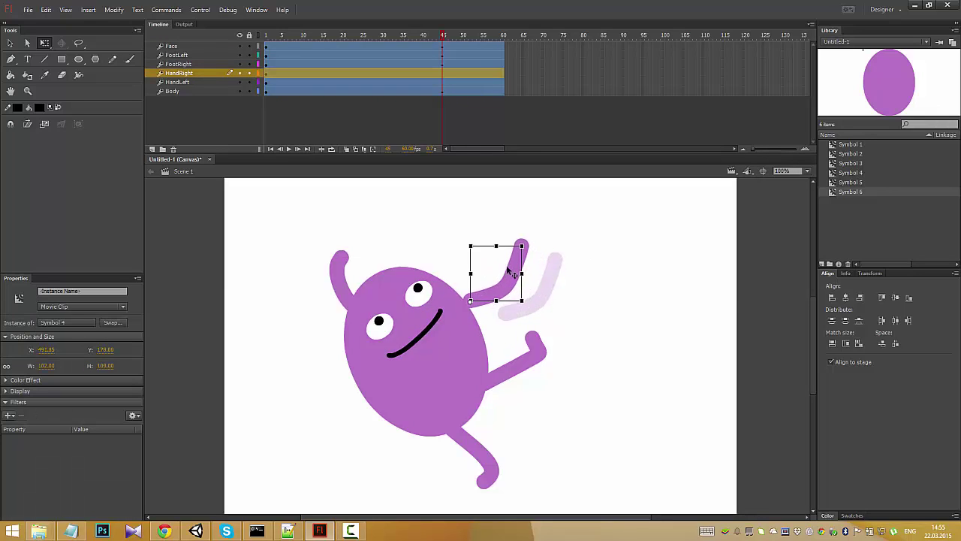
click(201, 83)
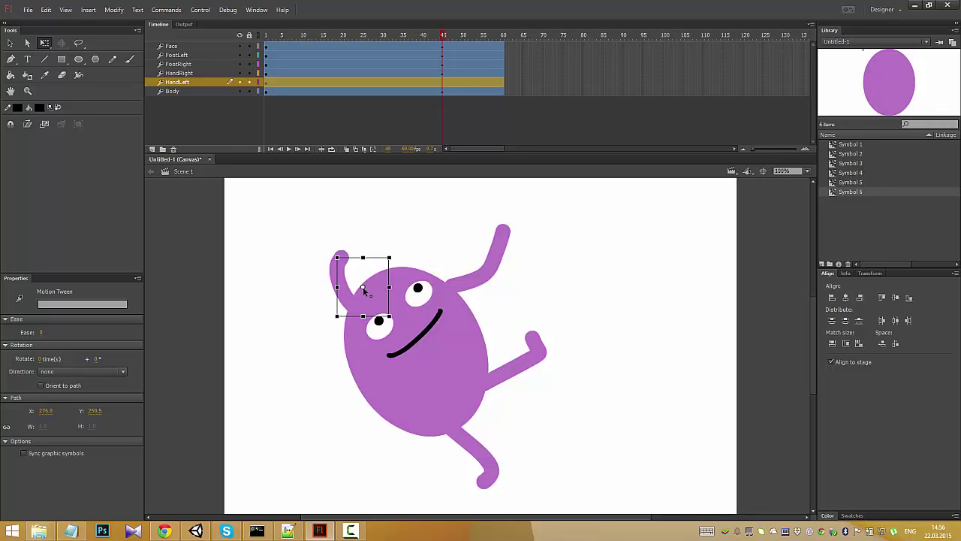
click(365, 292)
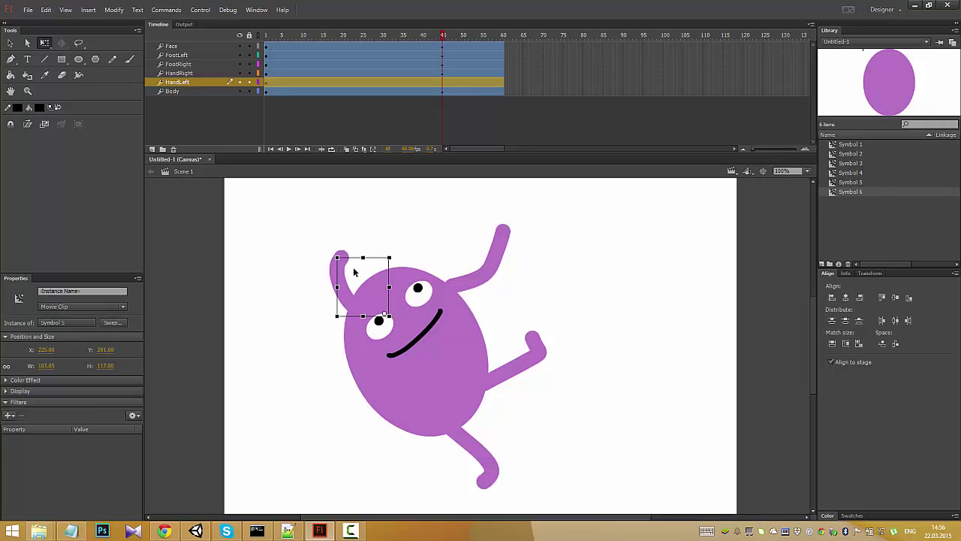
click(344, 272)
drag(347, 267, 285, 386)
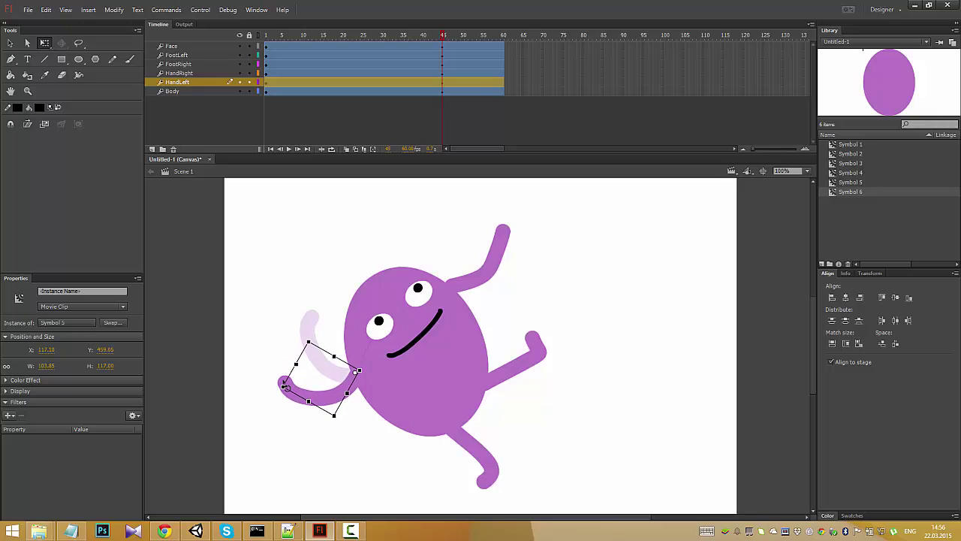
click(502, 237)
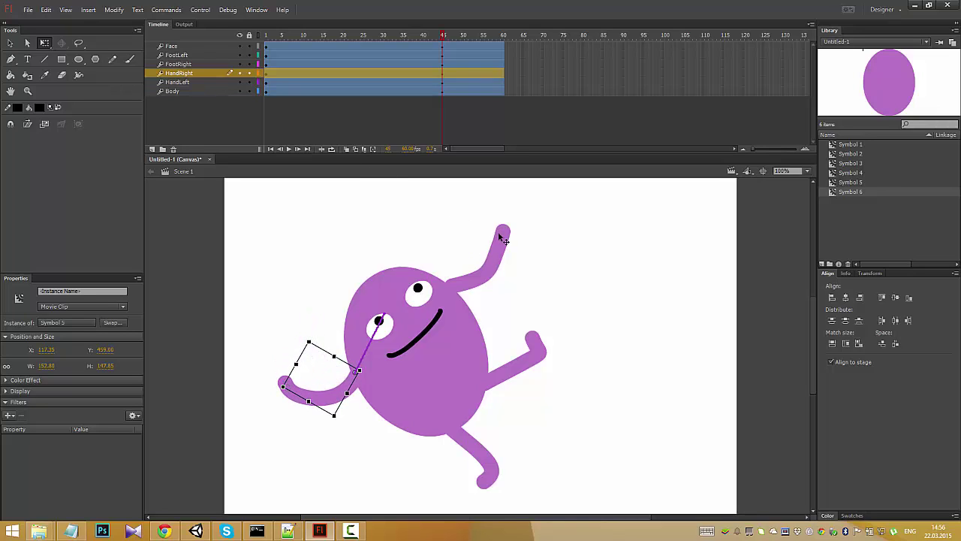
drag(492, 247, 494, 256)
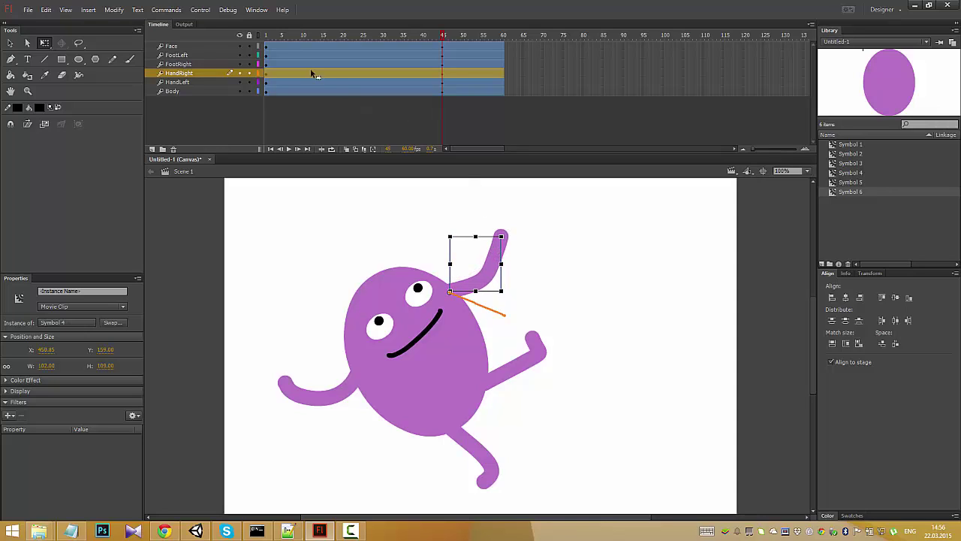
Step: Enable onion skinning back to frame 1, then play the animation and stop at frame 43
click(332, 150)
click(413, 37)
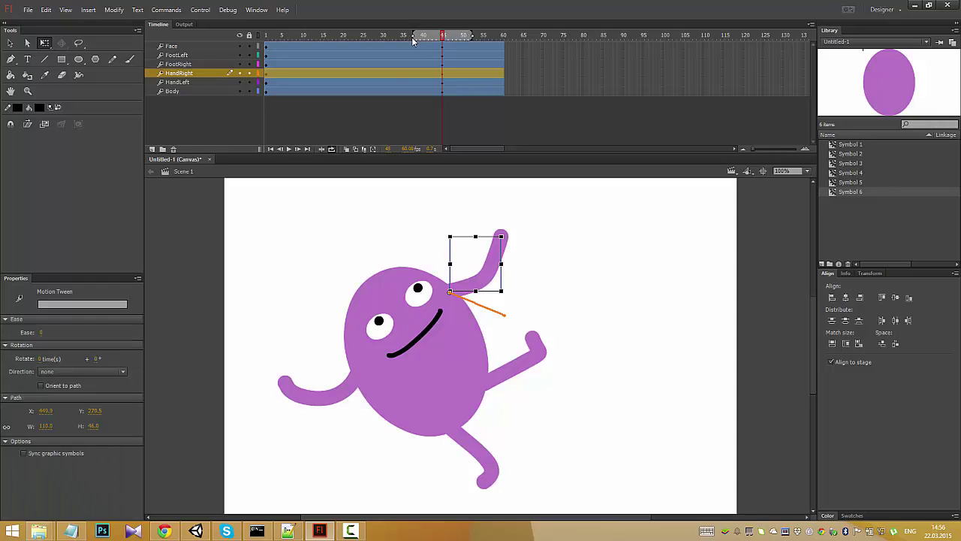
drag(299, 43, 265, 43)
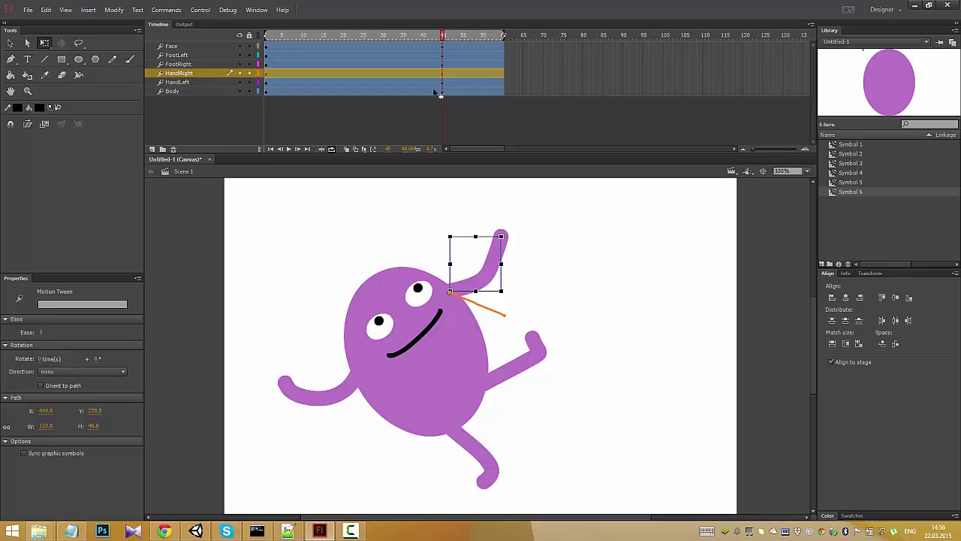
click(289, 149)
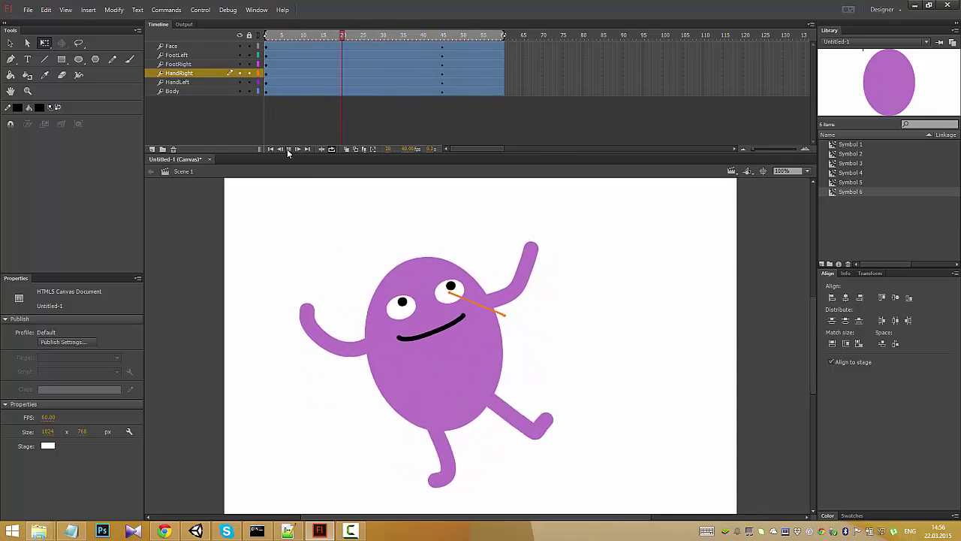
click(288, 150)
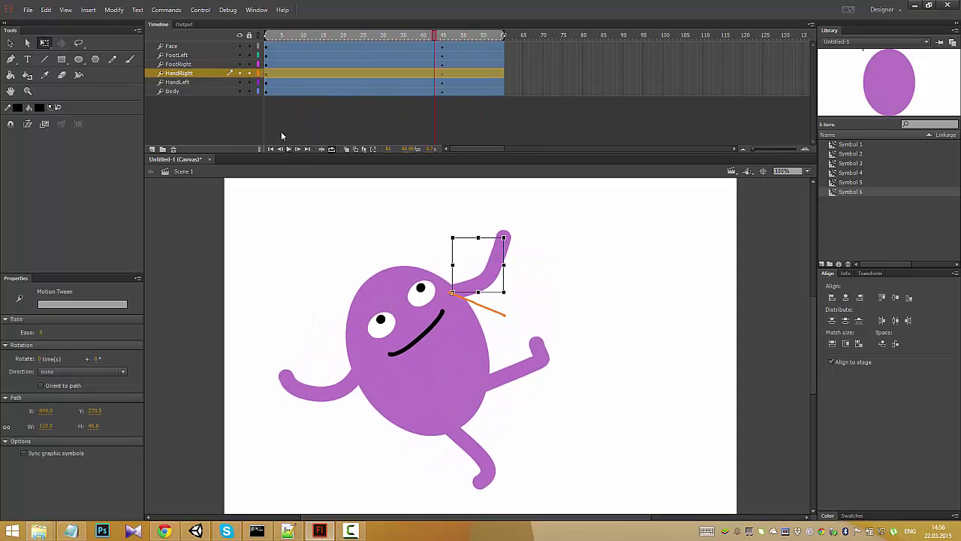
Step: Copy the Face layer's frame-1 properties and paste them onto its frame 60
click(267, 47)
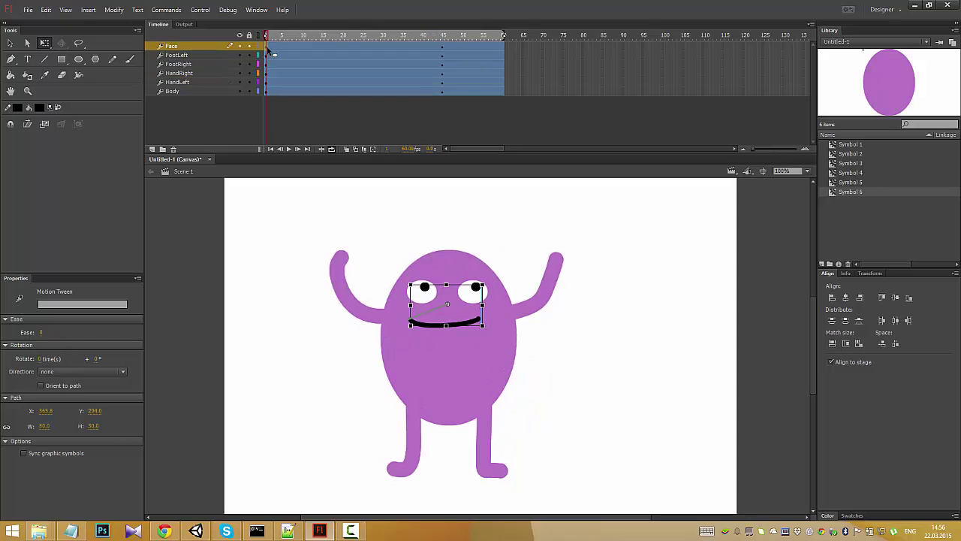
right_click(268, 48)
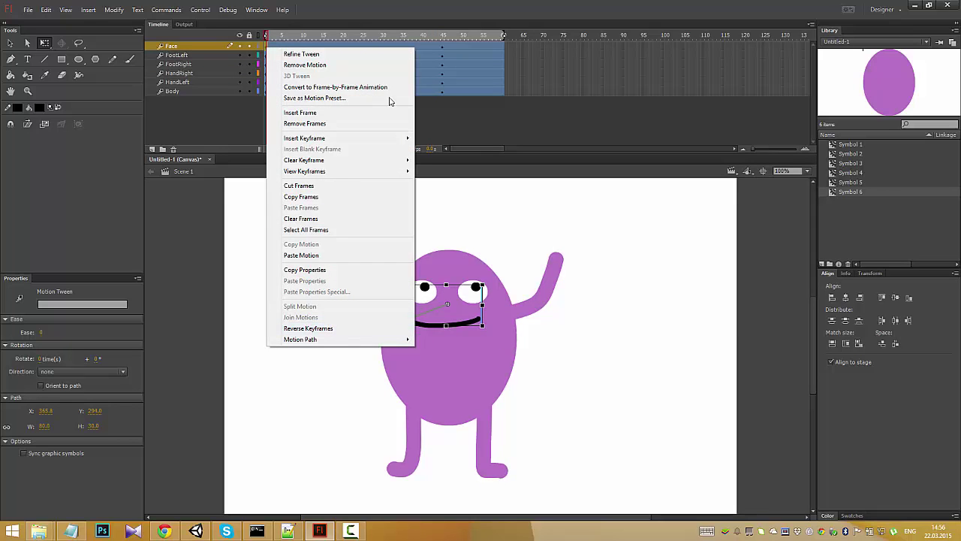
click(328, 272)
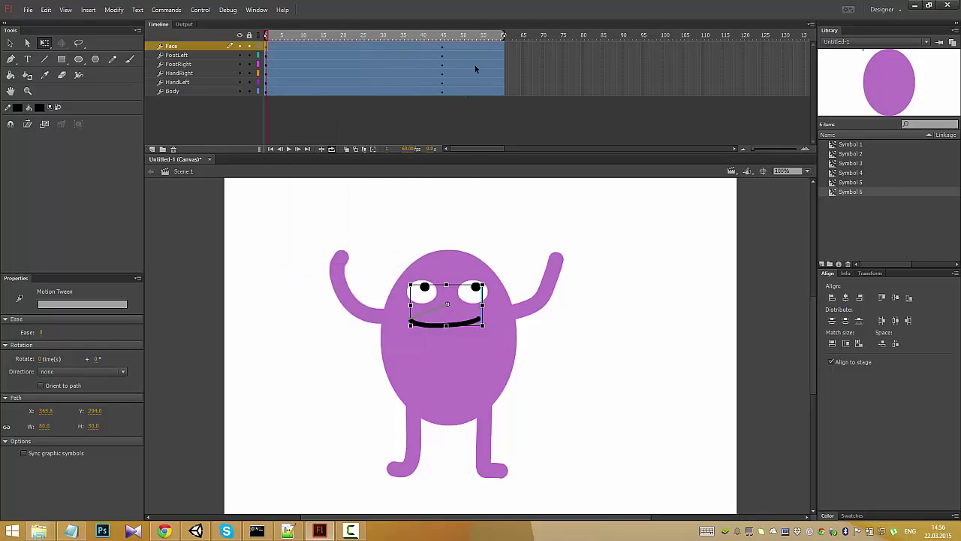
right_click(501, 48)
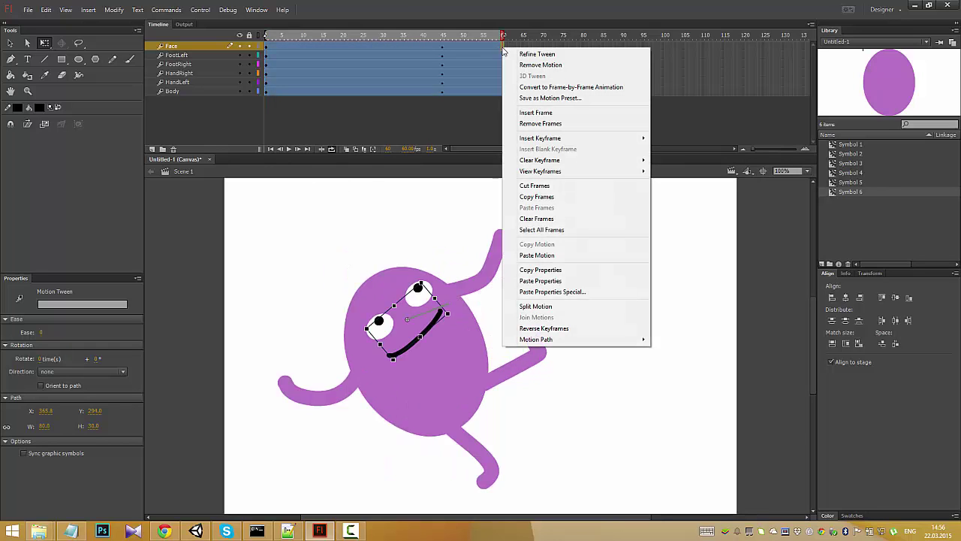
click(558, 282)
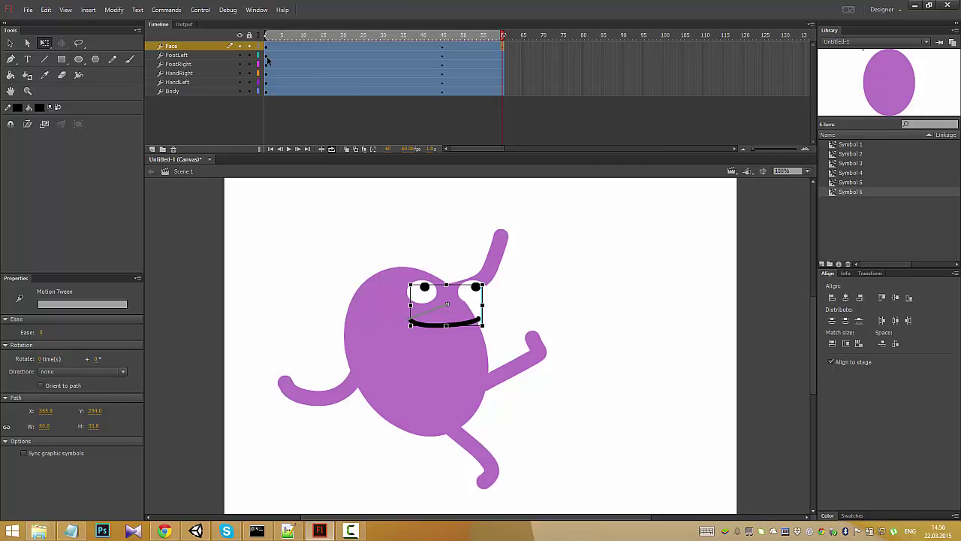
Step: Paste the frame-1 pose onto frame 60 for both the FootLeft and FootRight layers
right_click(266, 58)
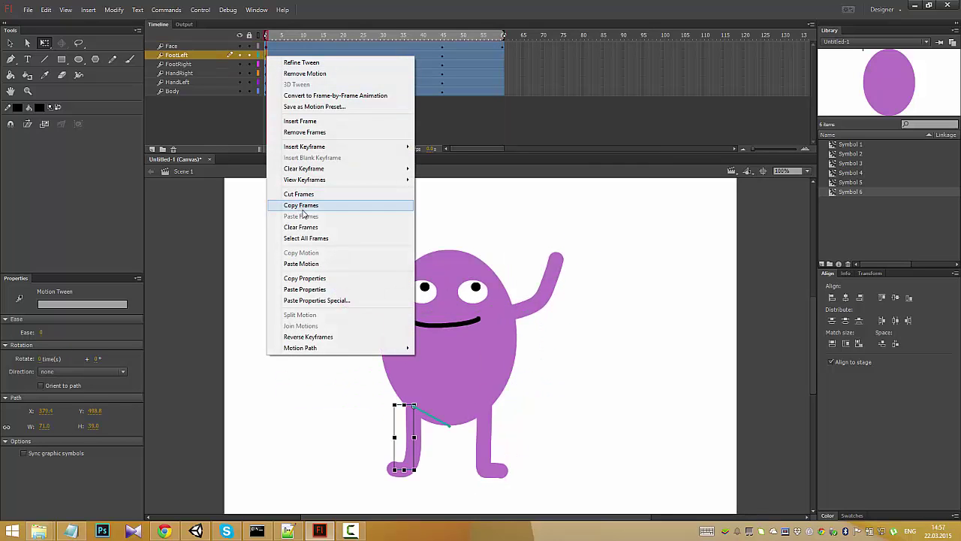
click(312, 279)
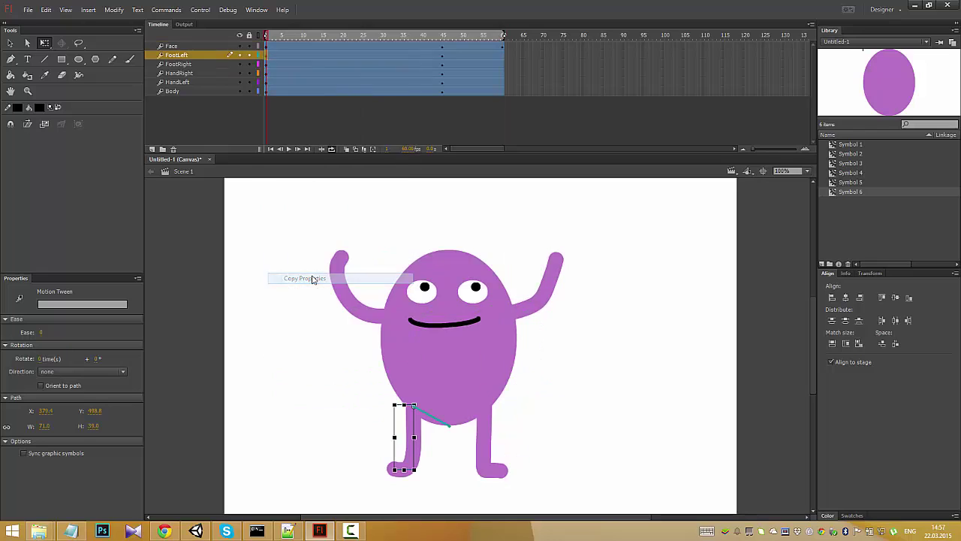
click(502, 61)
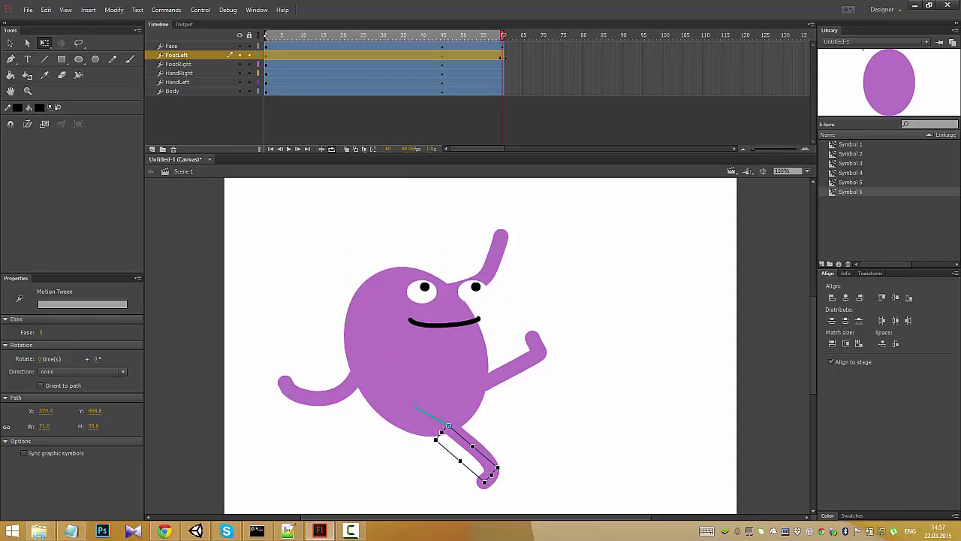
right_click(502, 61)
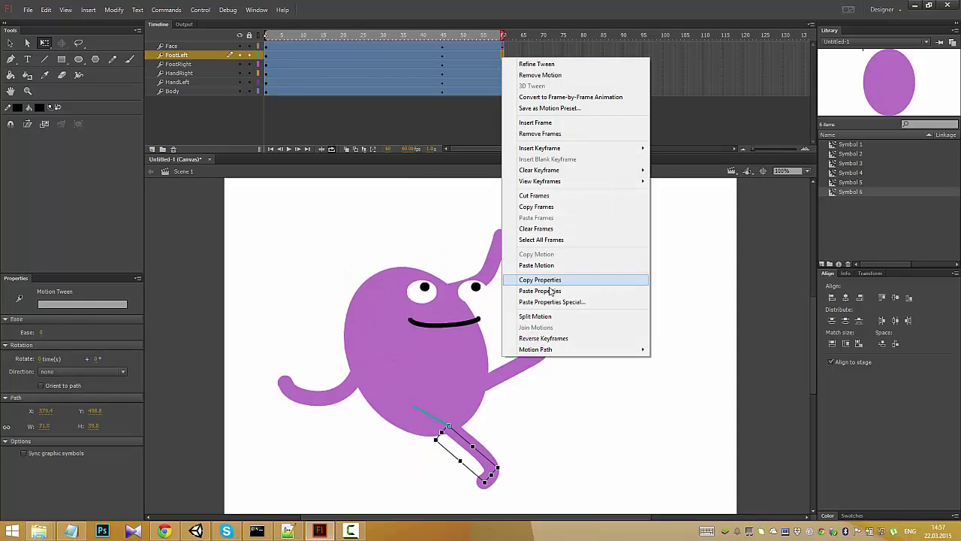
click(552, 291)
click(267, 65)
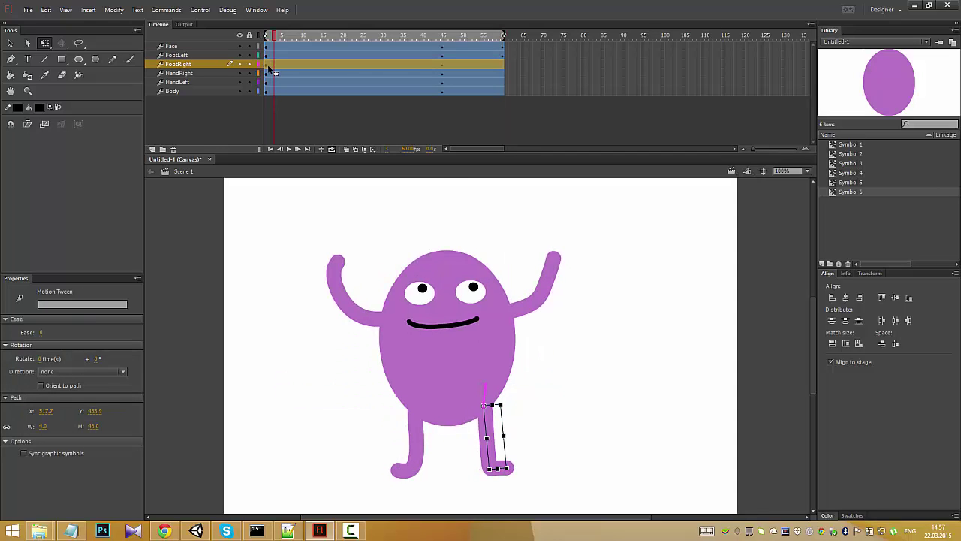
click(268, 72)
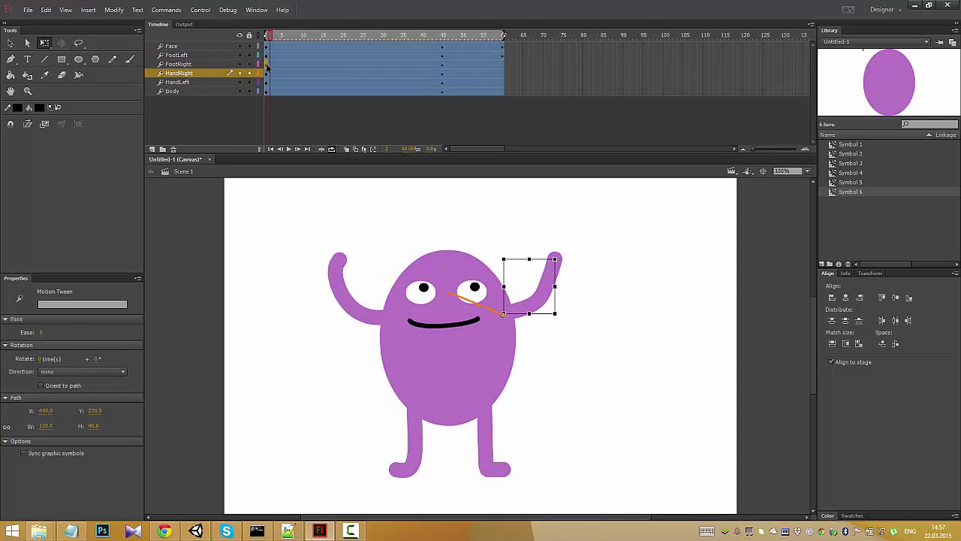
right_click(267, 66)
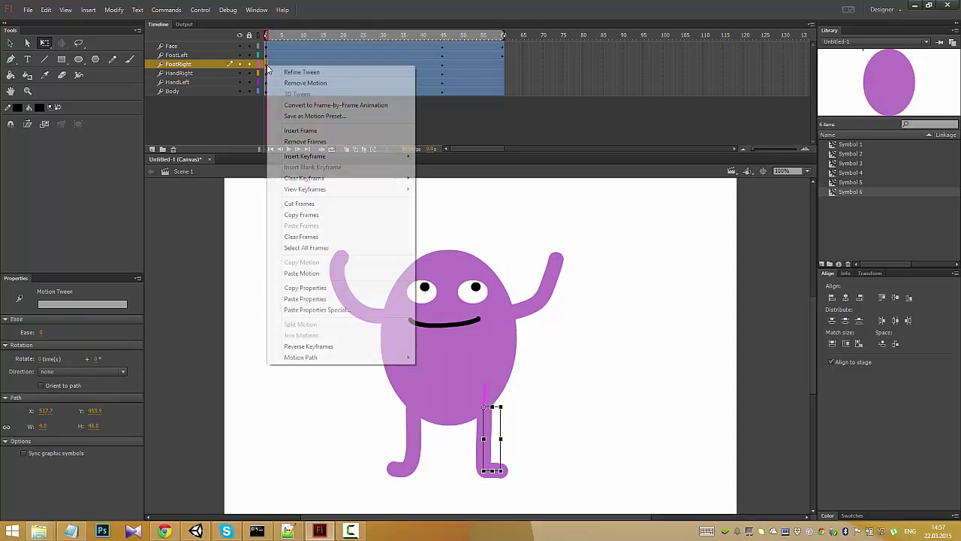
click(325, 289)
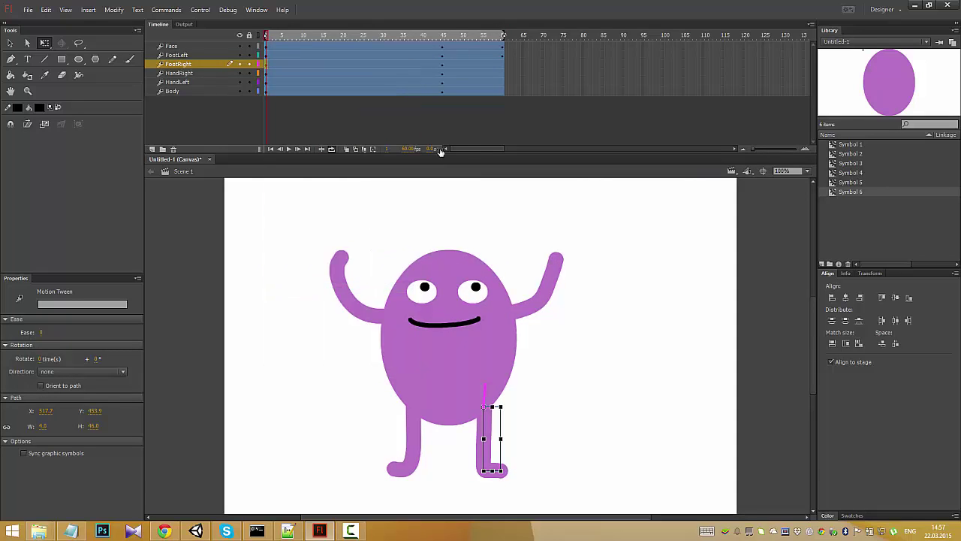
right_click(502, 66)
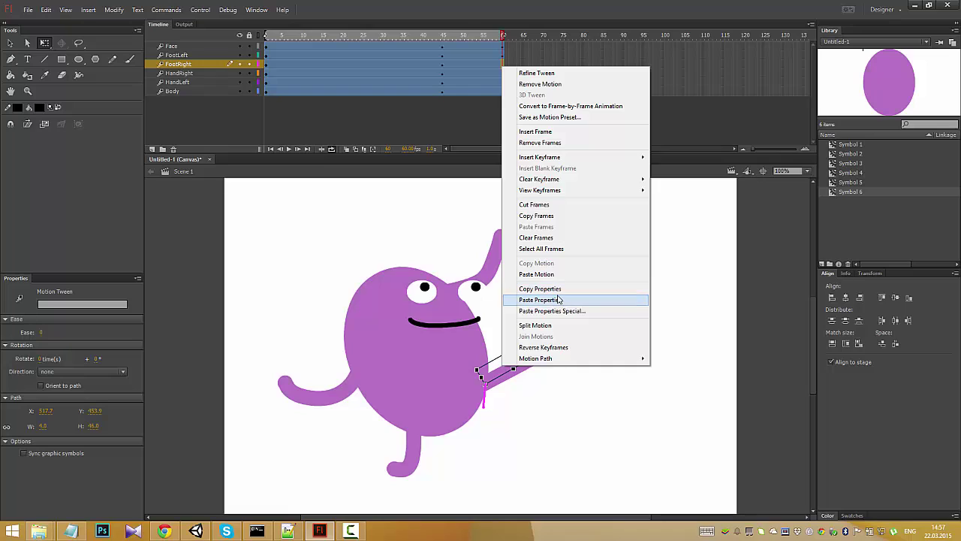
click(558, 301)
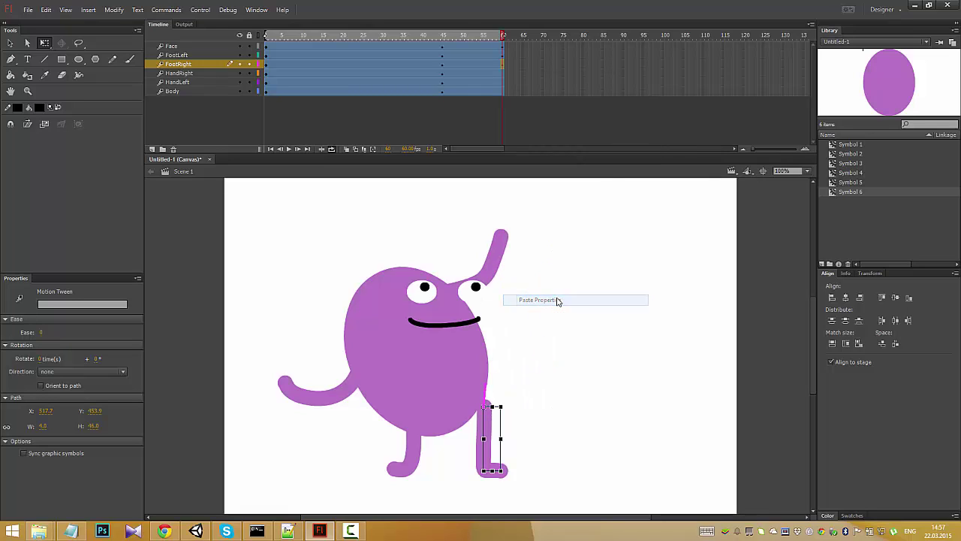
Step: Copy HandRight's frame-1 properties and paste them onto its frame 60
click(266, 75)
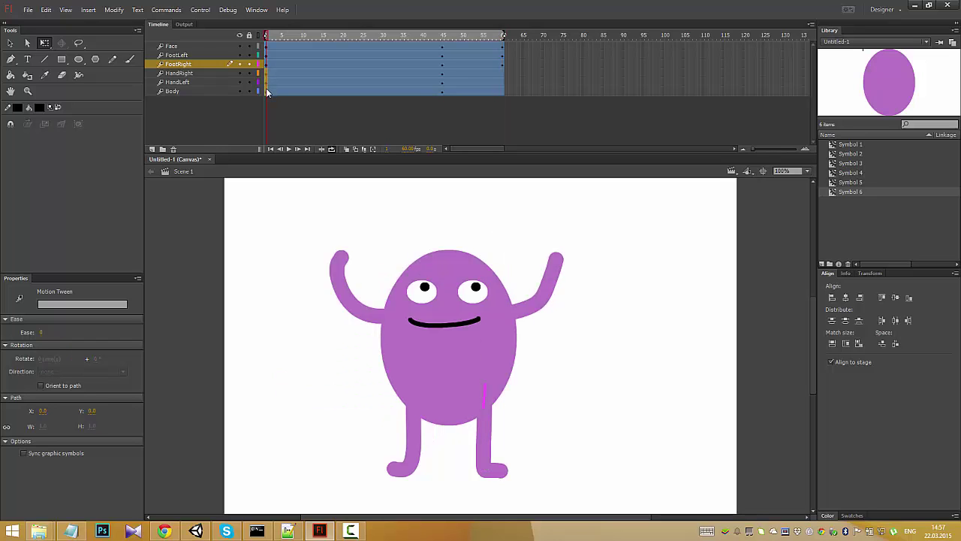
click(268, 91)
right_click(268, 90)
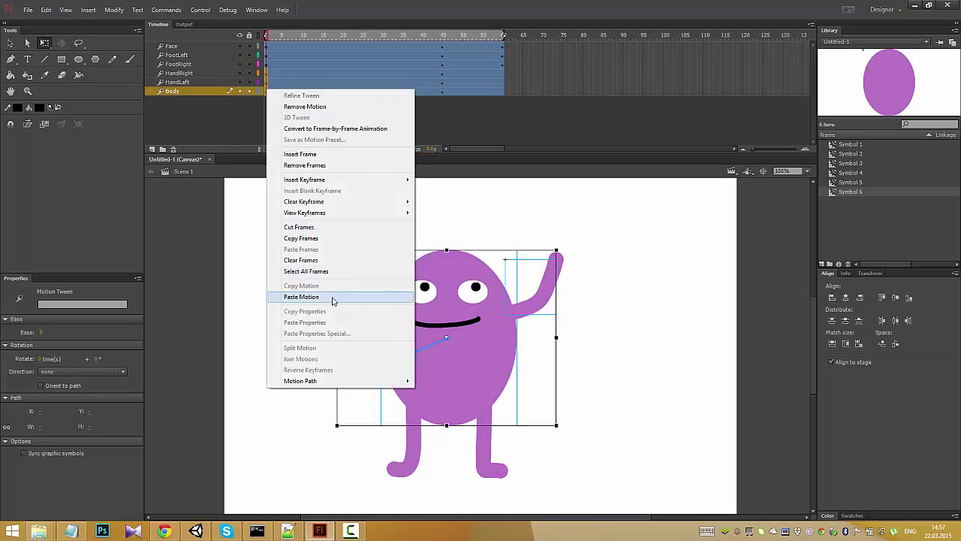
click(266, 74)
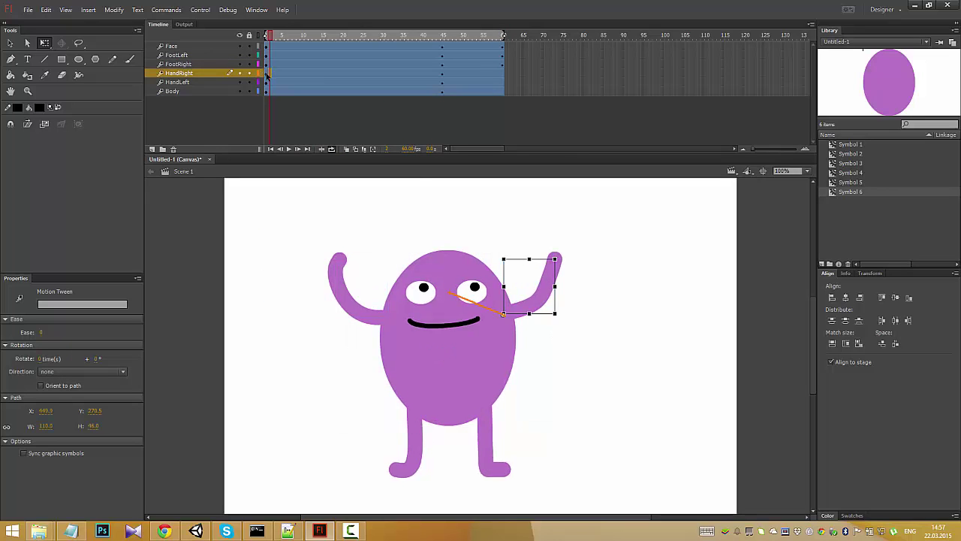
right_click(267, 73)
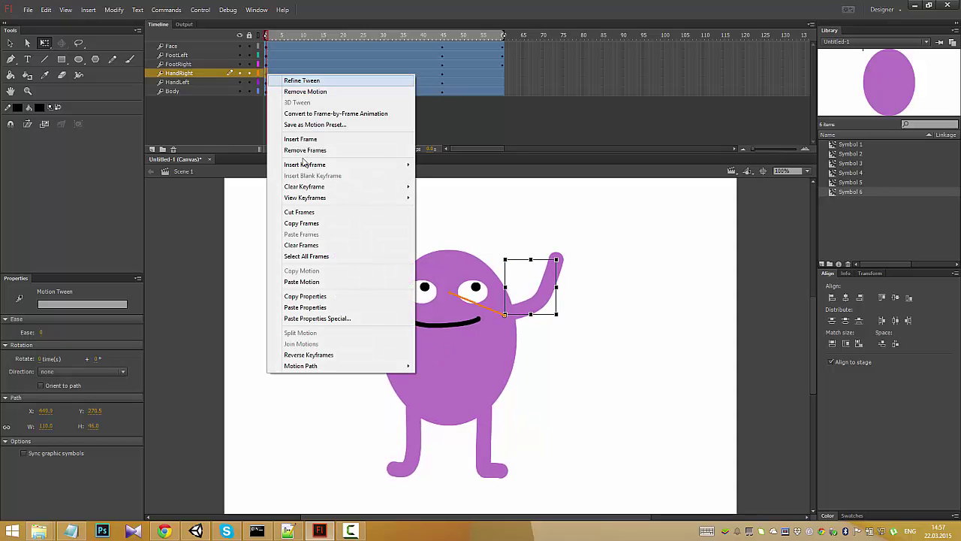
click(338, 296)
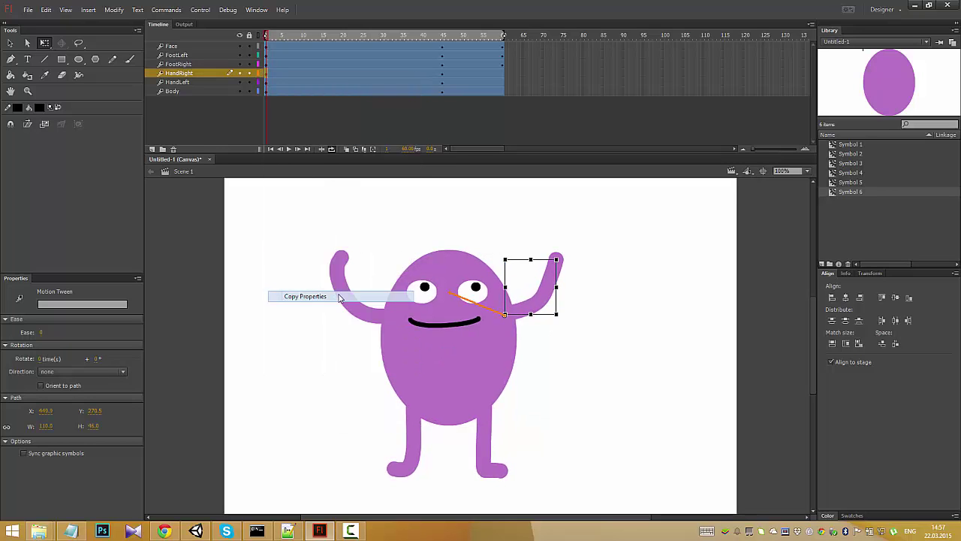
click(497, 73)
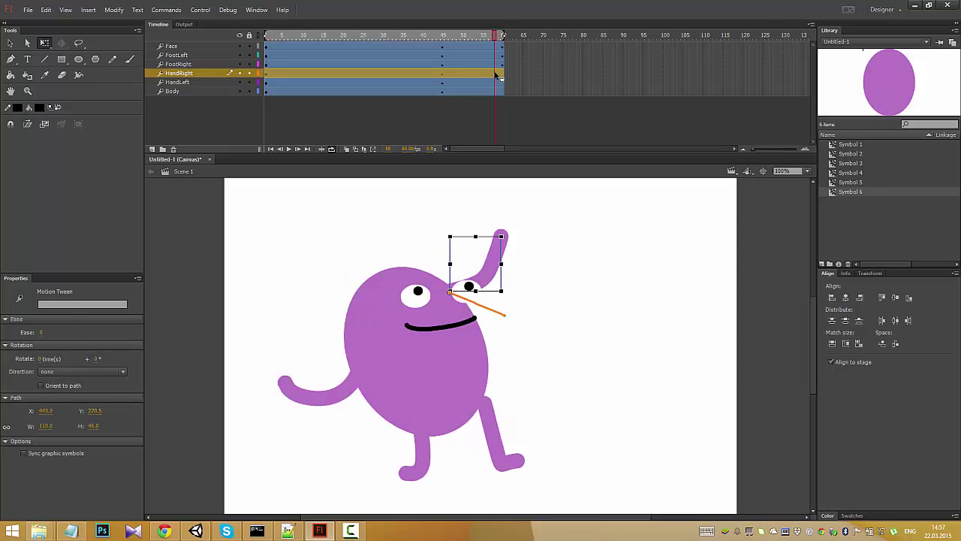
key(Return)
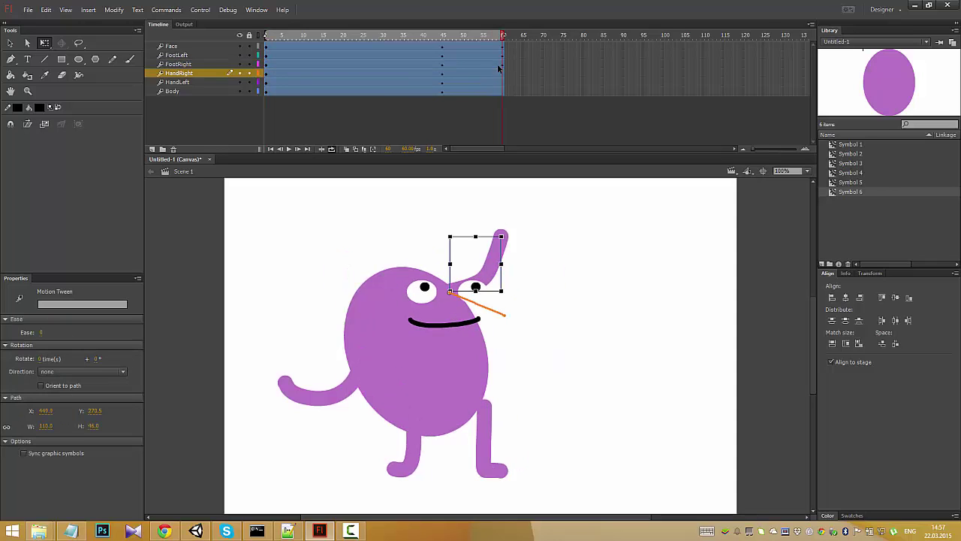
right_click(502, 73)
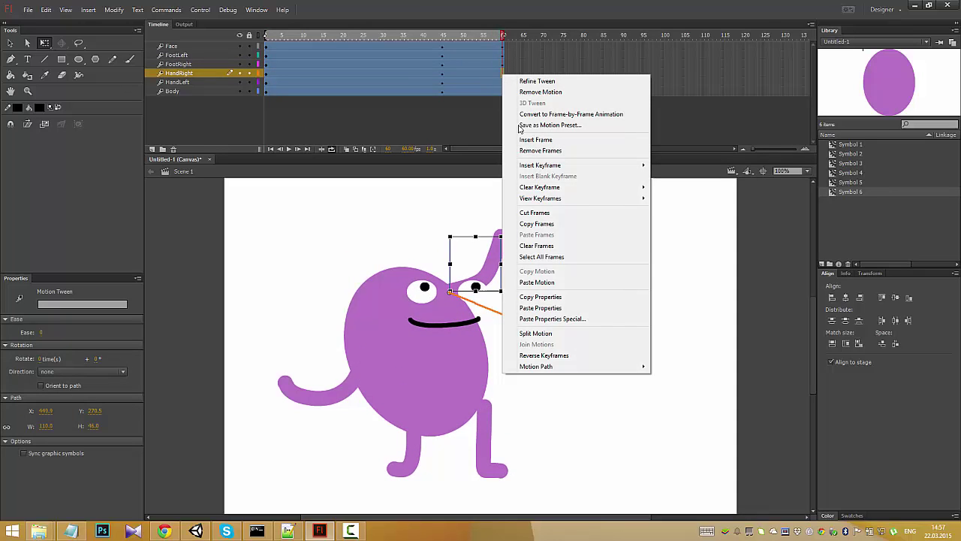
click(557, 309)
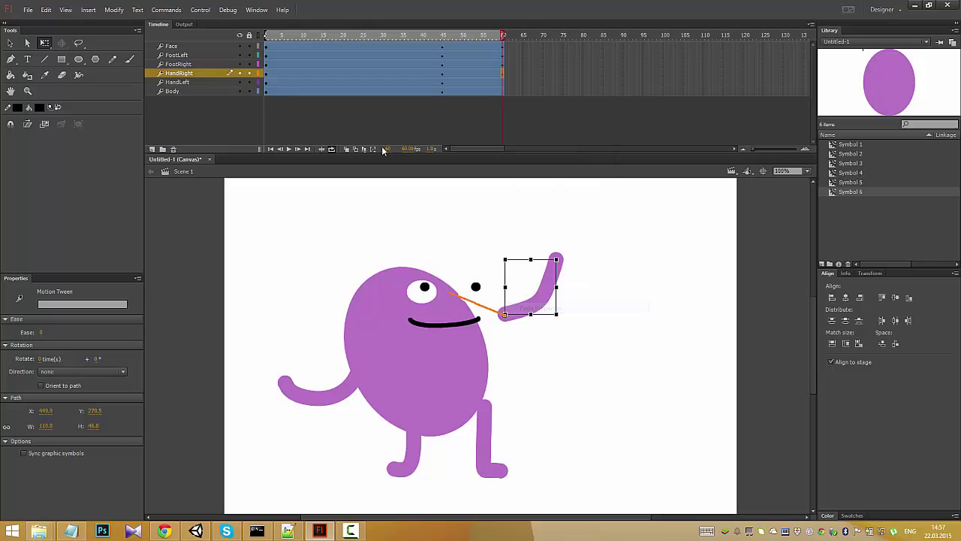
Step: Copy HandLeft's frame-1 properties and paste them onto its frame 60
click(265, 82)
right_click(265, 84)
click(305, 308)
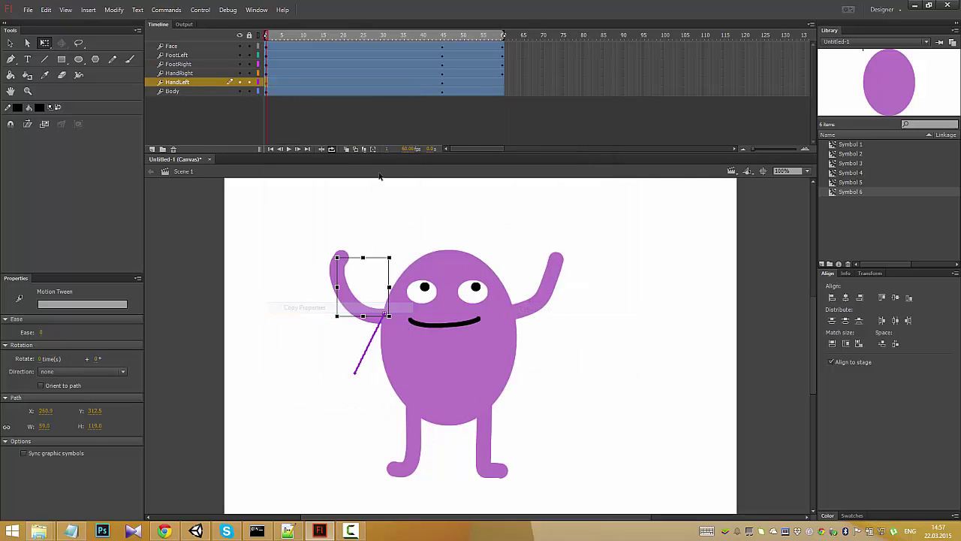
right_click(503, 83)
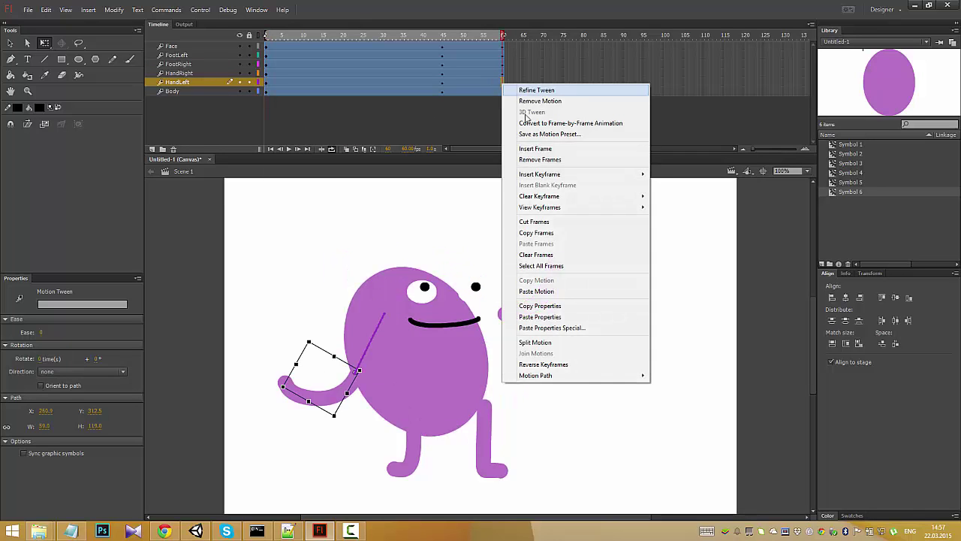
click(540, 317)
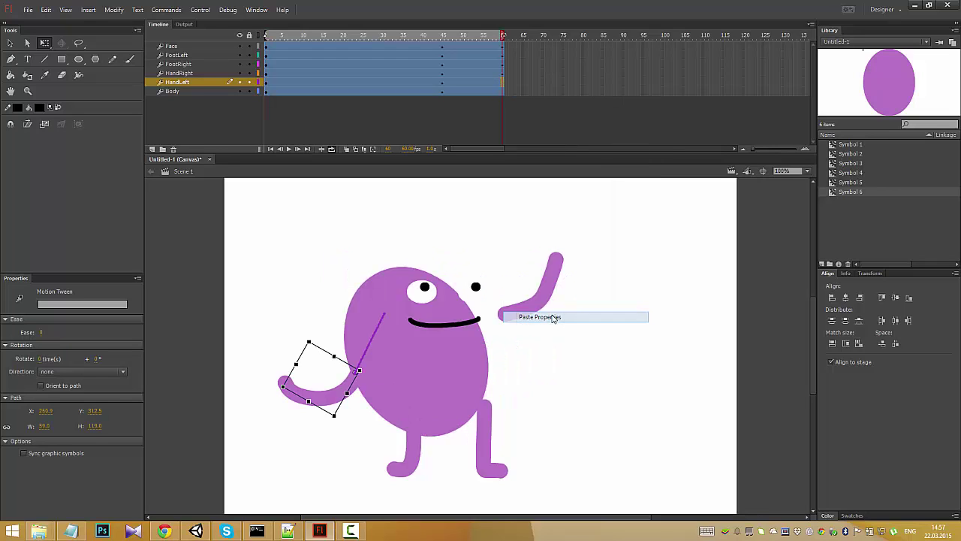
Step: Paste the Body layer's frame-1 pose onto frame 60 and play the looping animation
right_click(266, 92)
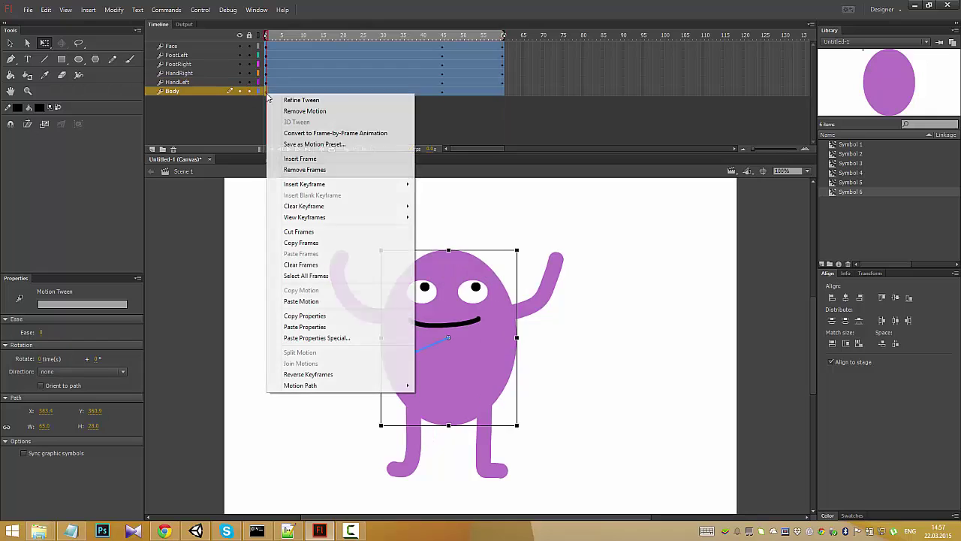
click(339, 318)
click(503, 92)
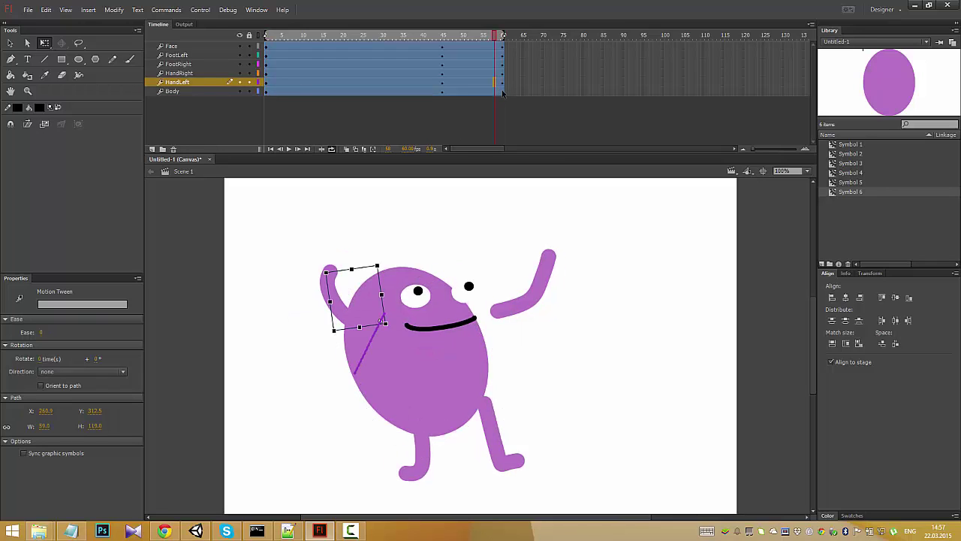
right_click(503, 92)
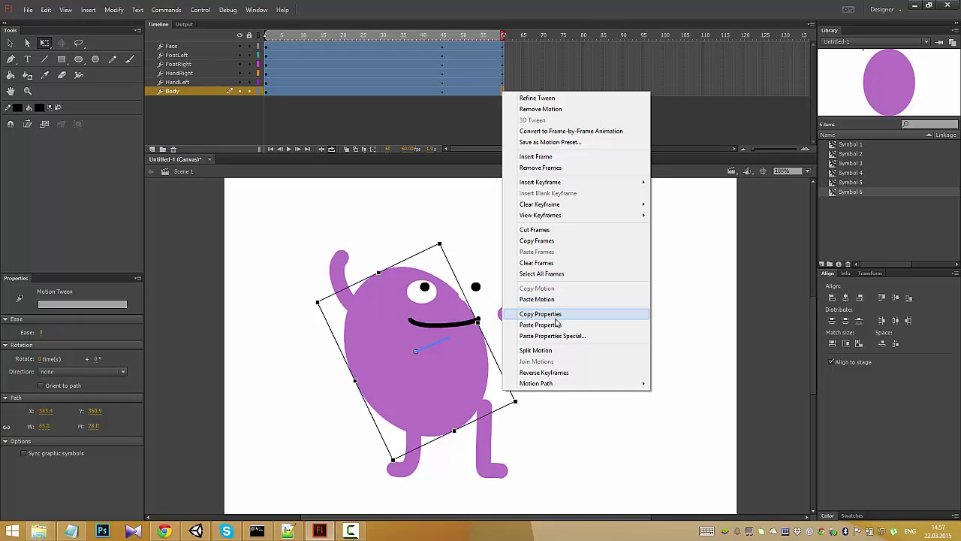
click(556, 326)
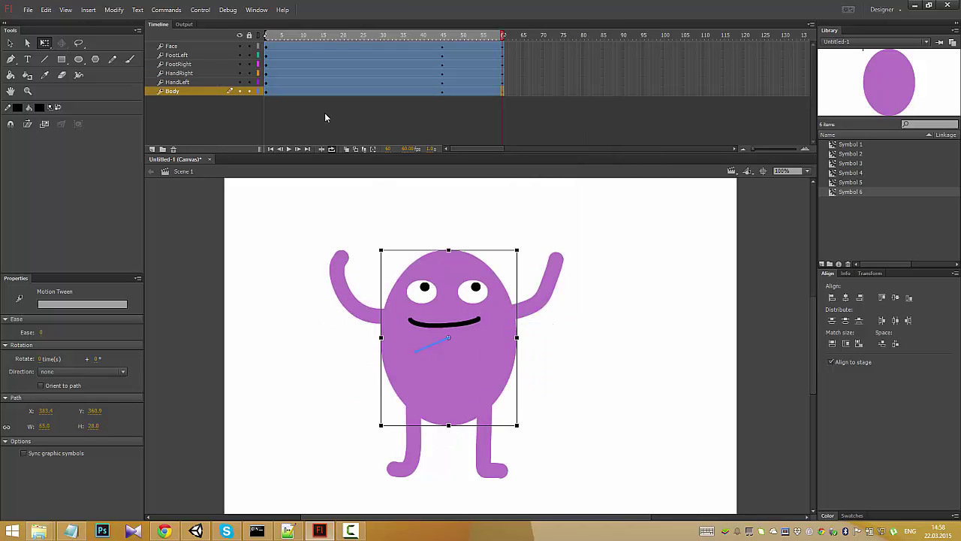
click(289, 149)
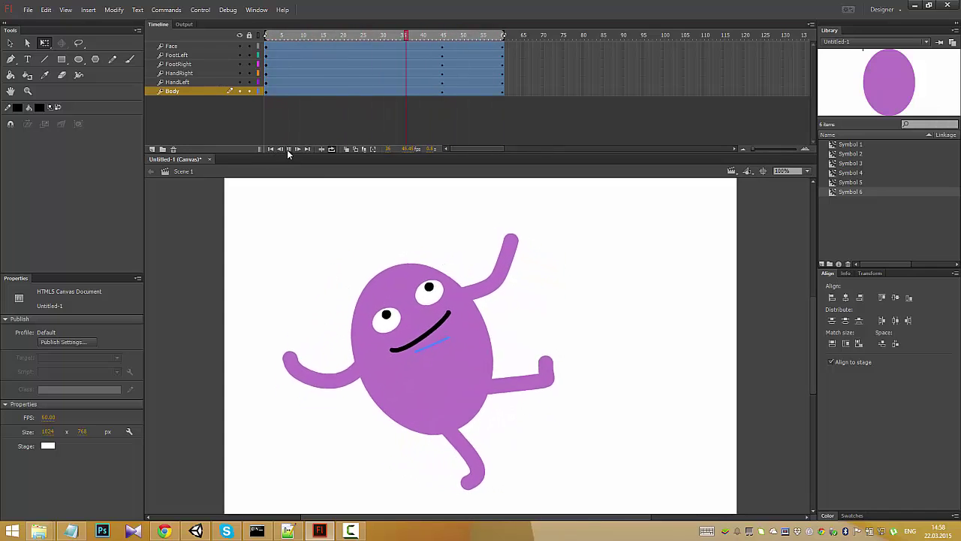
Step: Stop the preview and save the document as SuperPersonage.fla in a new folder T under Unity
click(287, 149)
click(28, 10)
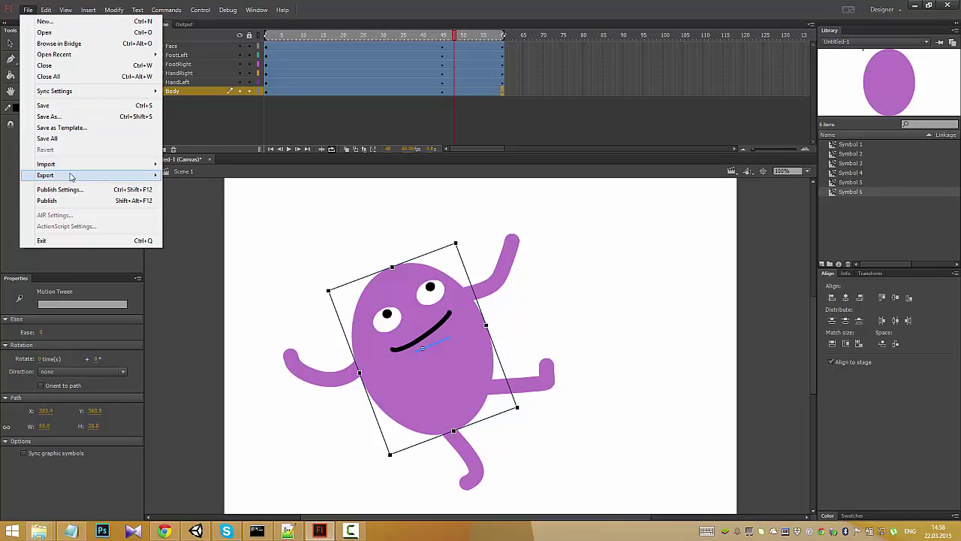
click(68, 106)
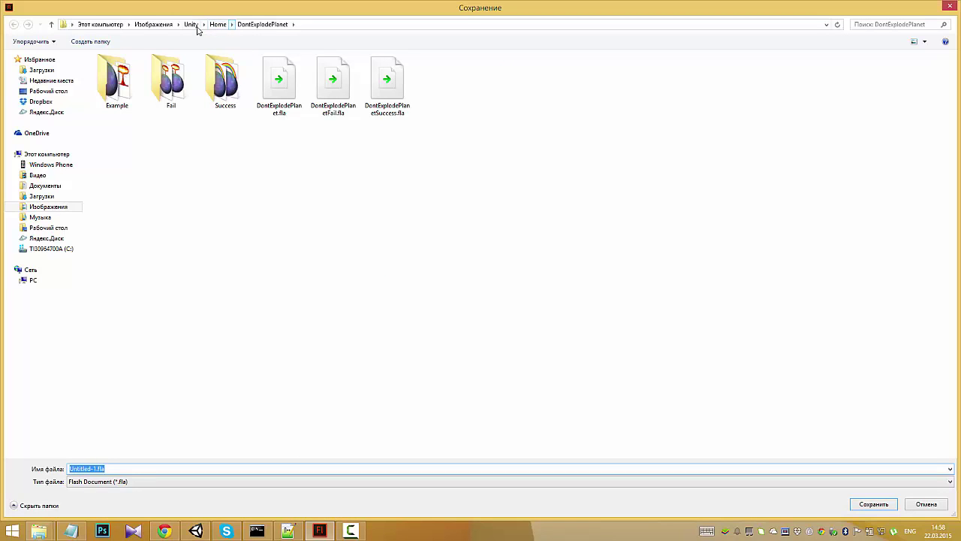
click(197, 26)
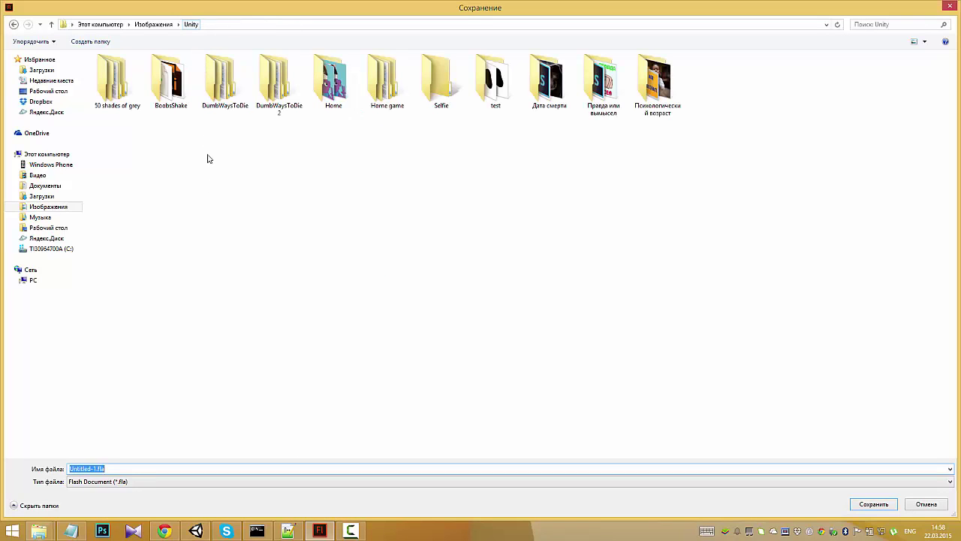
click(97, 44)
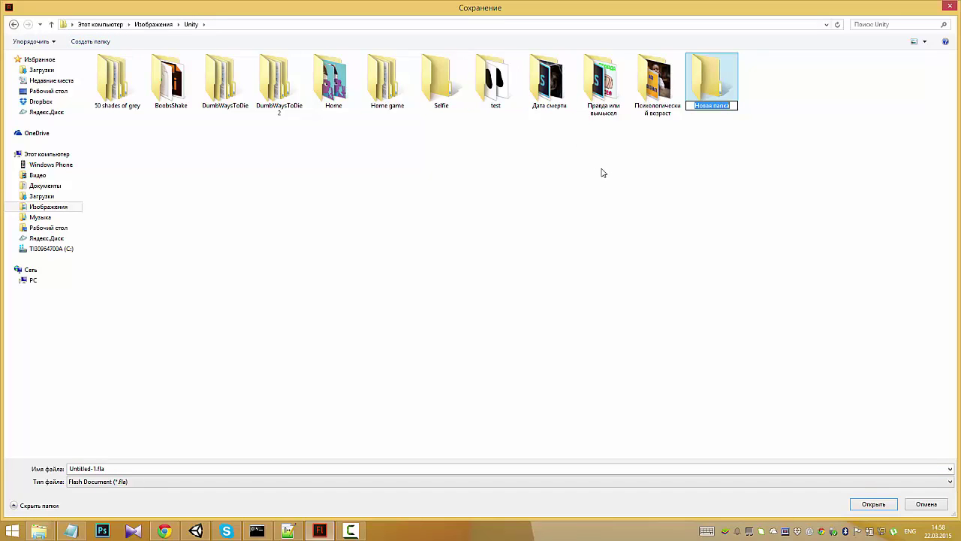
text(T)
key(Return)
key(Return)
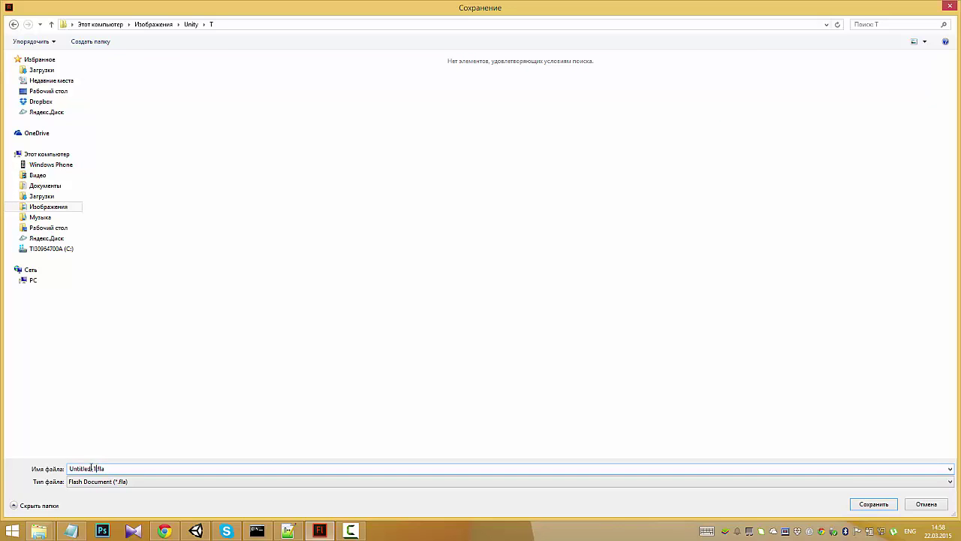
drag(96, 469, 34, 471)
text(SuperPersonage)
key(Return)
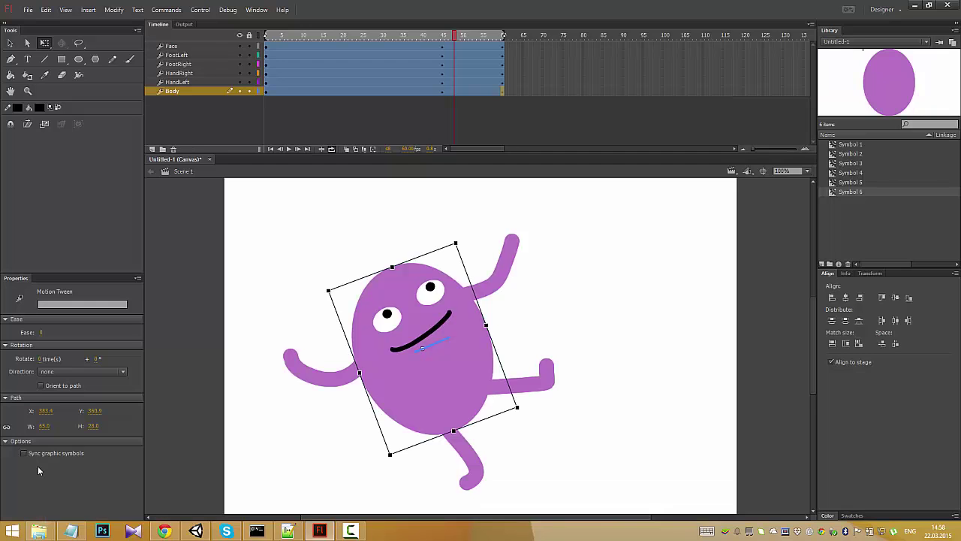
click(26, 10)
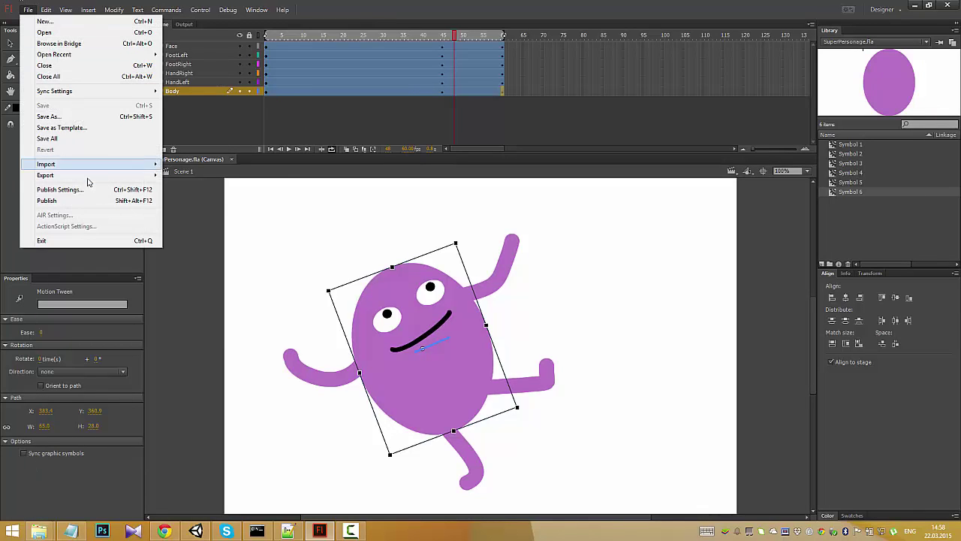
mouse_move(46, 175)
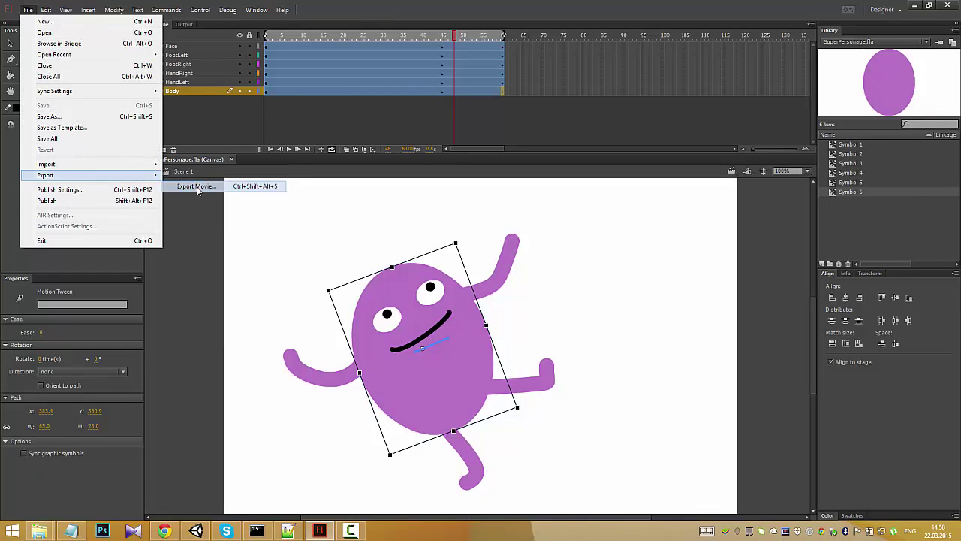
Step: Export the movie as a PNG sequence into a new Temp folder inside Unity > T
click(197, 186)
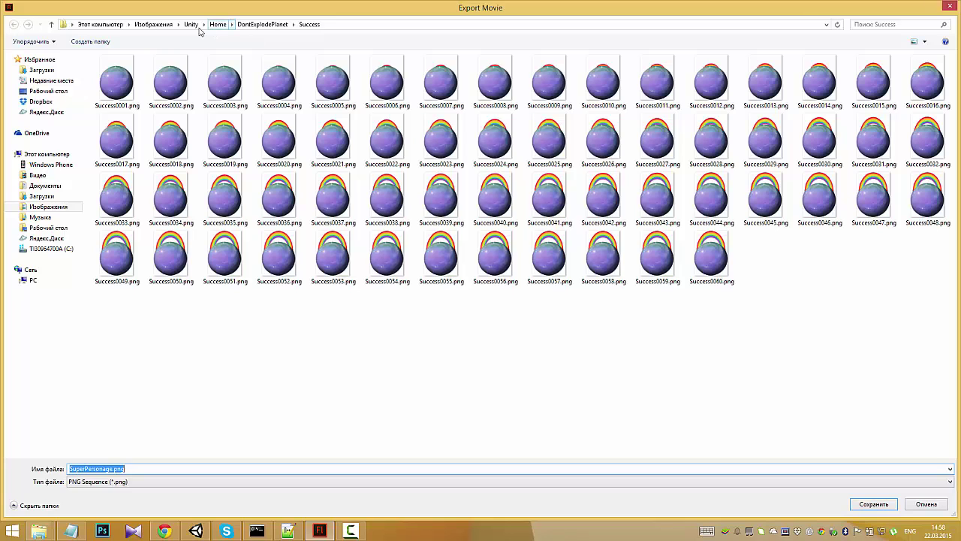
click(192, 25)
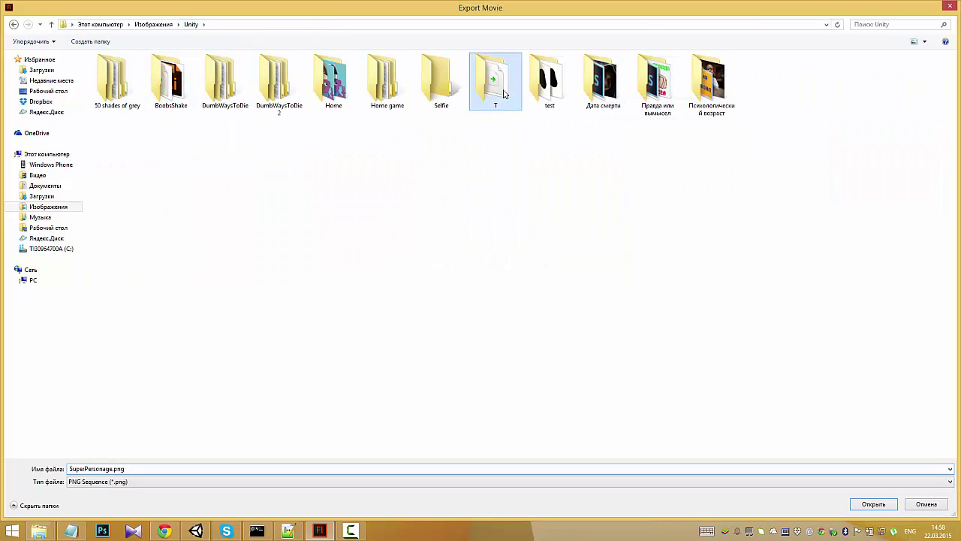
double_click(505, 93)
click(91, 42)
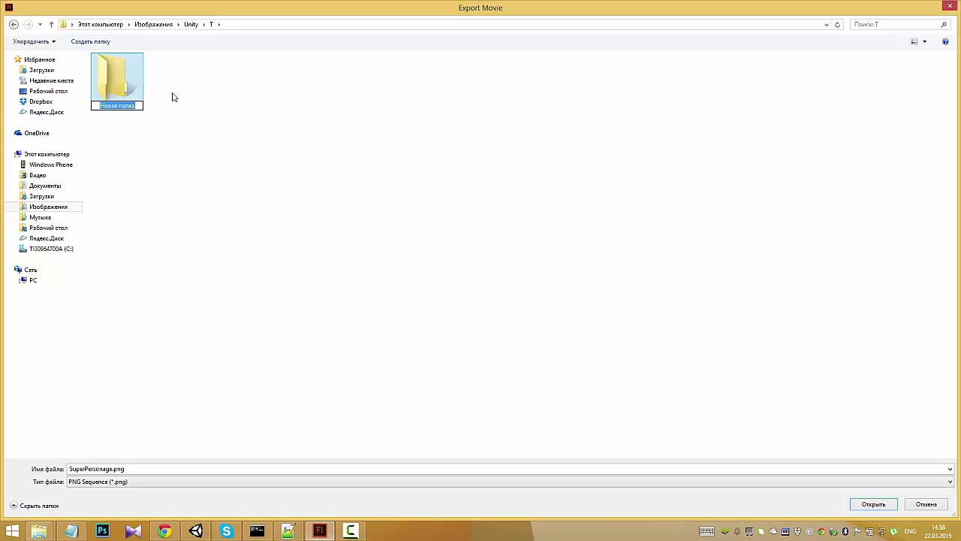
text(Temp)
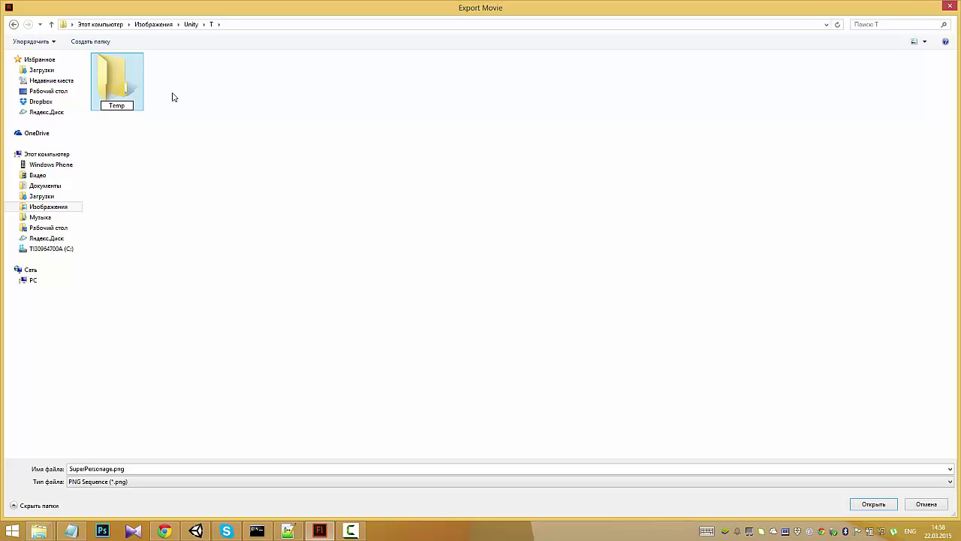
key(Return)
key(Return)
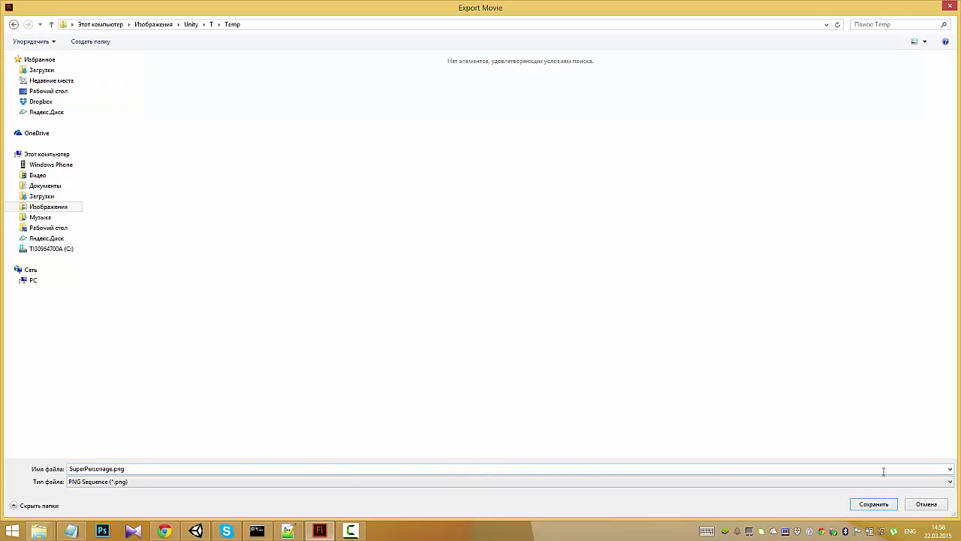
click(885, 504)
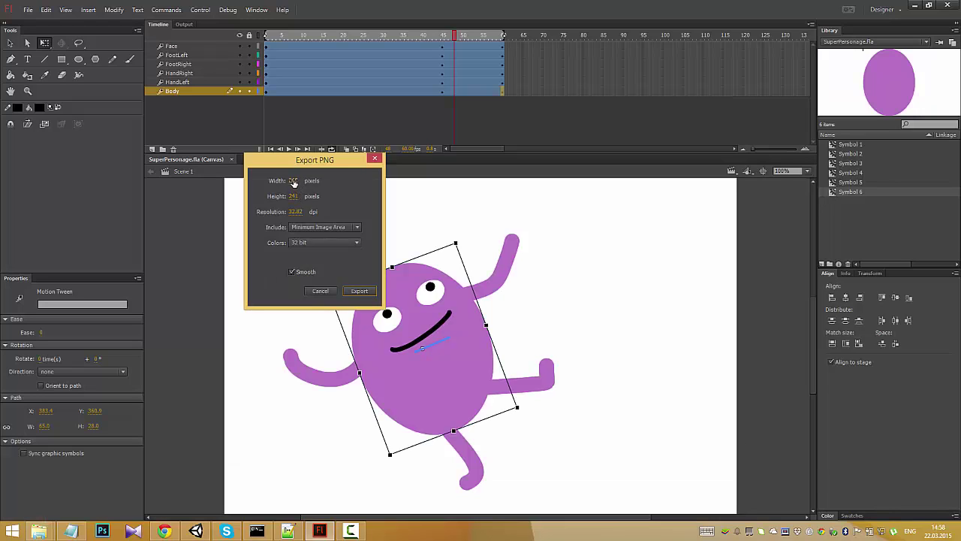
Step: Export the PNG sequence with Minimum Image Area and 32 bit colour depth
click(325, 226)
click(324, 239)
click(319, 242)
click(316, 192)
click(362, 290)
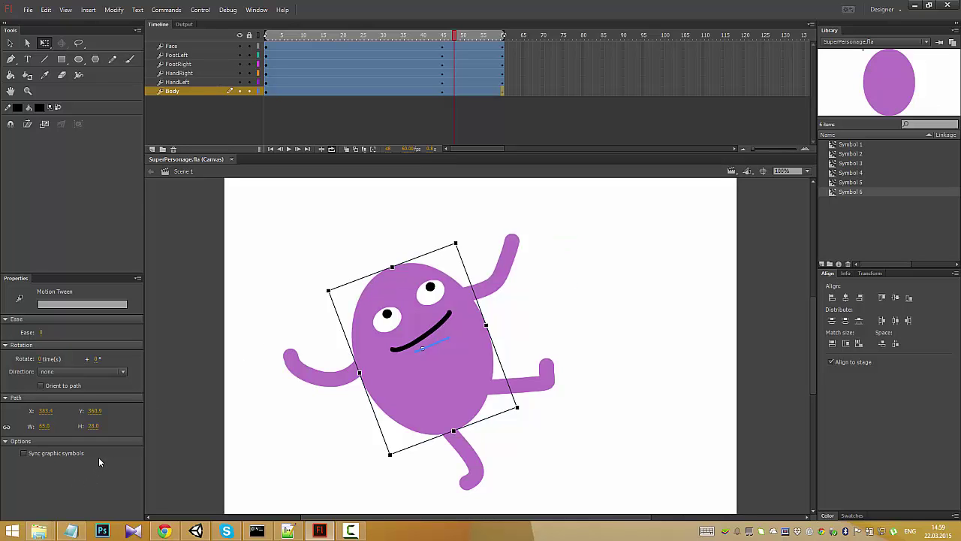
Step: In File Explorer, browse Pictures > Unity > T > Temp to the exported frames
key(super+e)
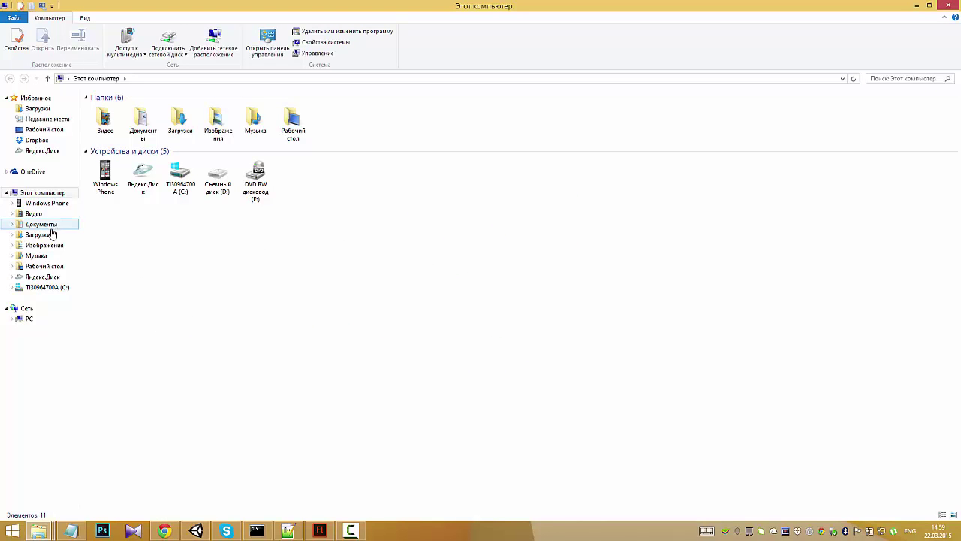
click(43, 245)
click(171, 183)
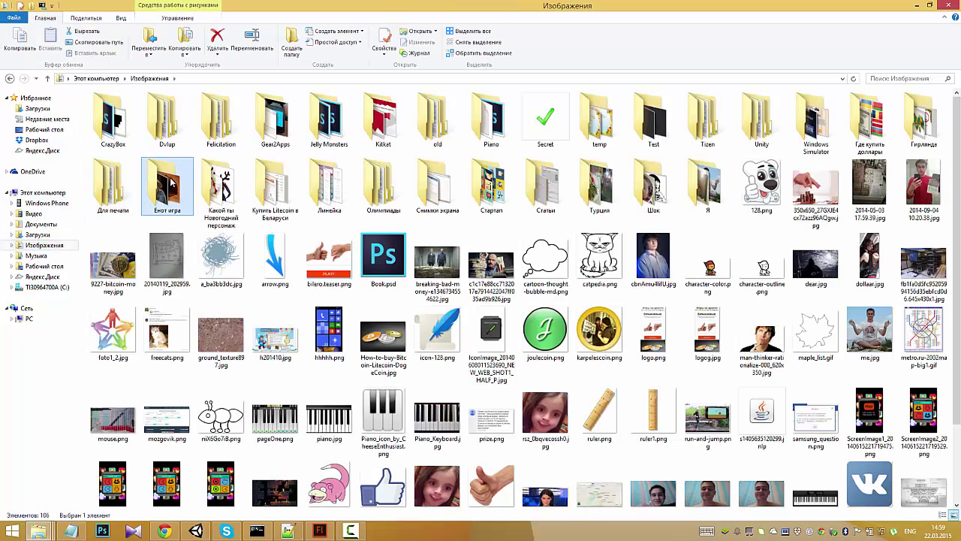
key(End)
key(Return)
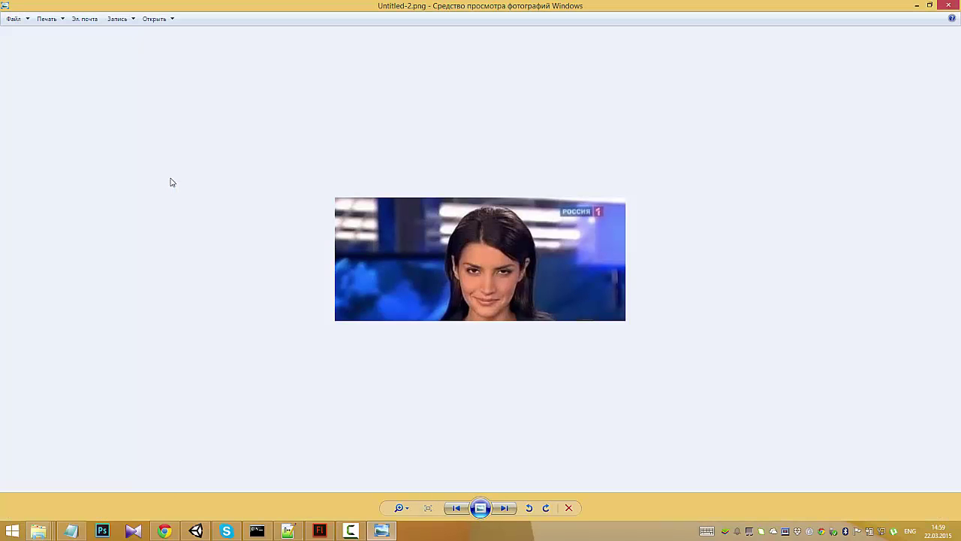
click(950, 5)
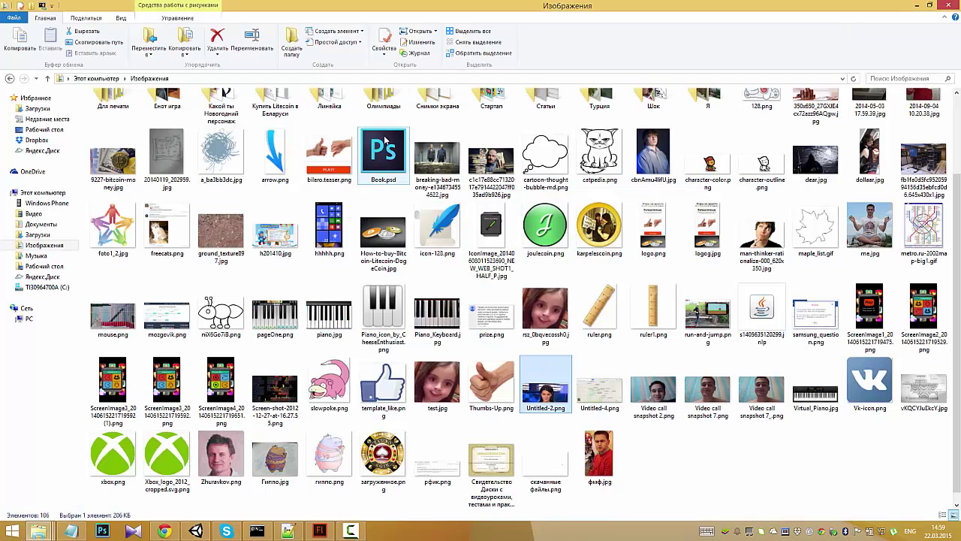
key(Right)
scroll(384, 140, up, 2)
double_click(385, 140)
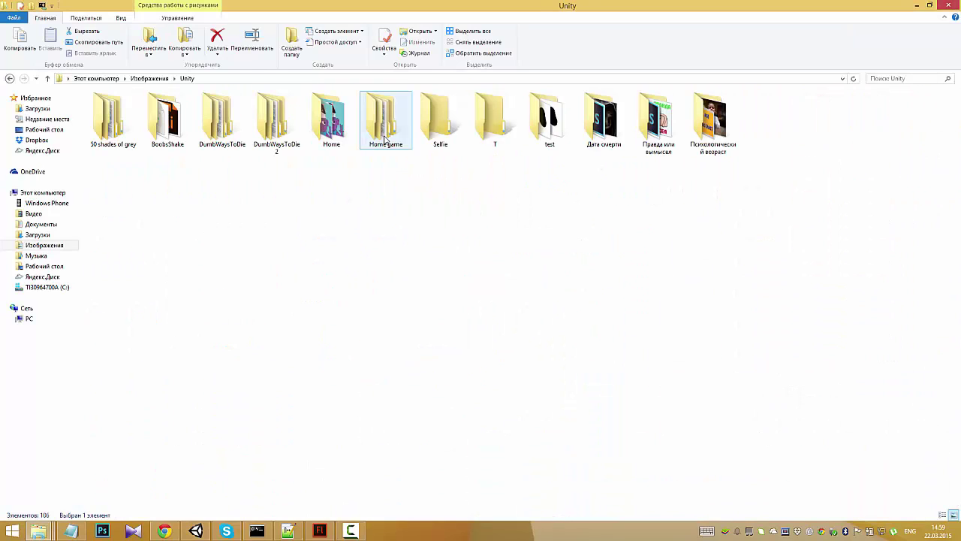
double_click(520, 137)
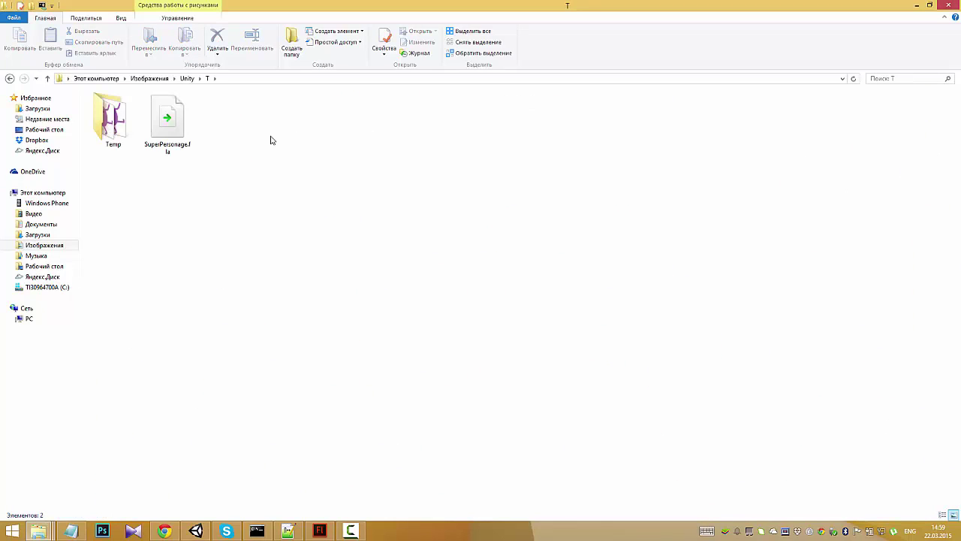
double_click(113, 128)
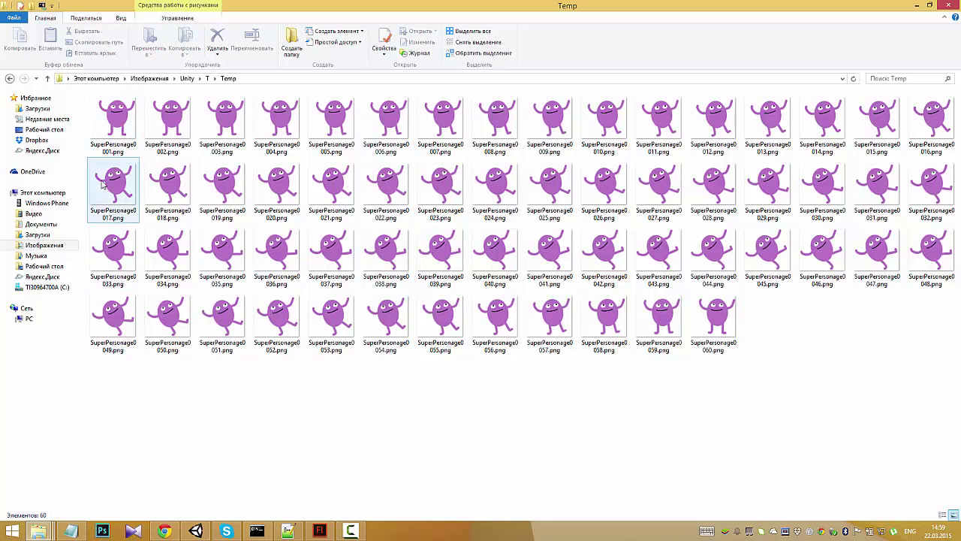
Step: Step through the exported SuperPersonage PNG frames in the viewer, then restore Notepad
double_click(105, 113)
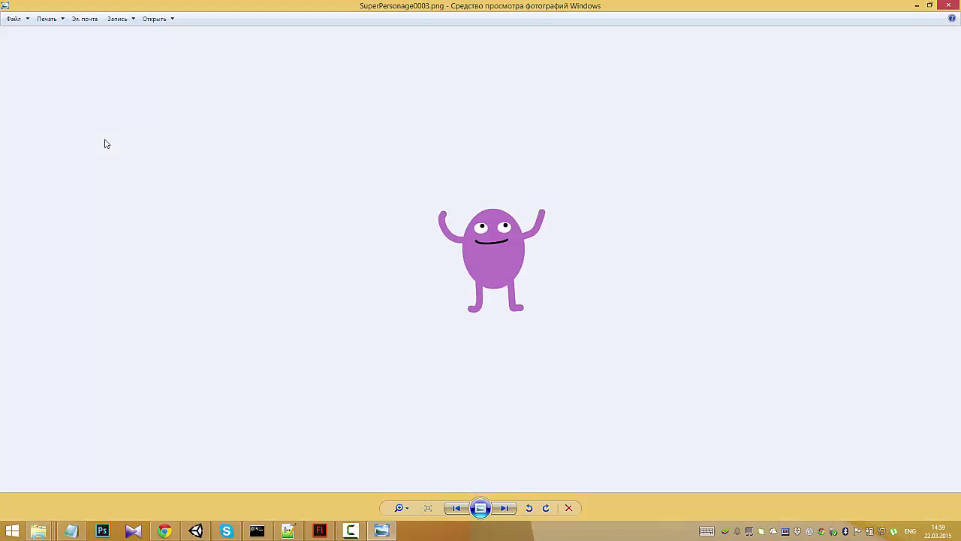
key(Right)
key(Right)
key(Right)
key(Right)
key(Right)
key(Right)
key(Right)
key(Right)
key(Right)
key(Right)
key(Right)
key(Right)
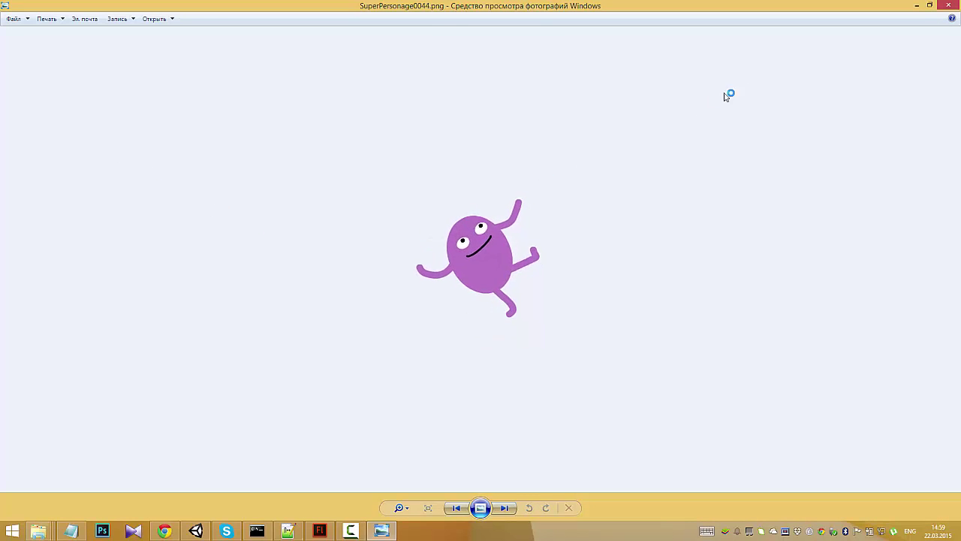
key(Right)
key(Right)
key(Right)
key(Right)
key(Right)
click(948, 5)
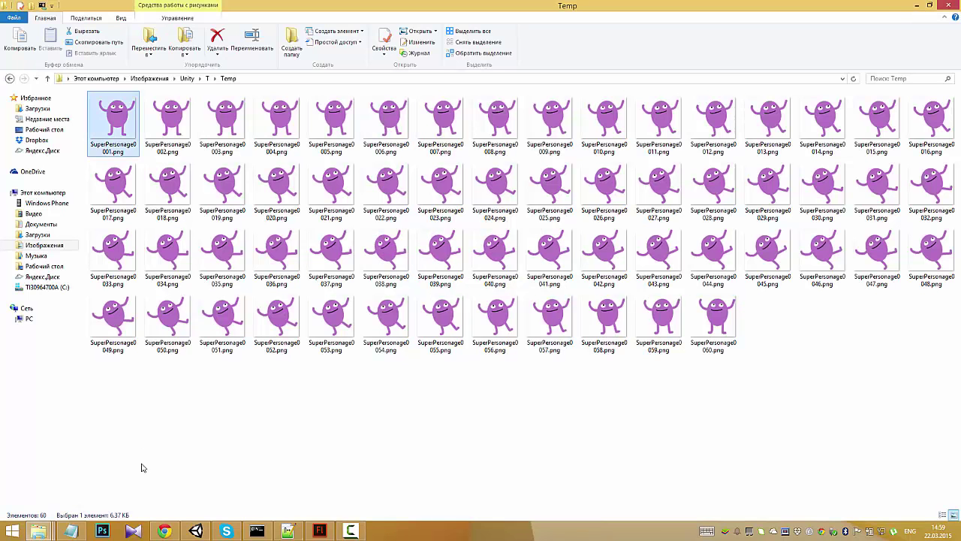
click(71, 531)
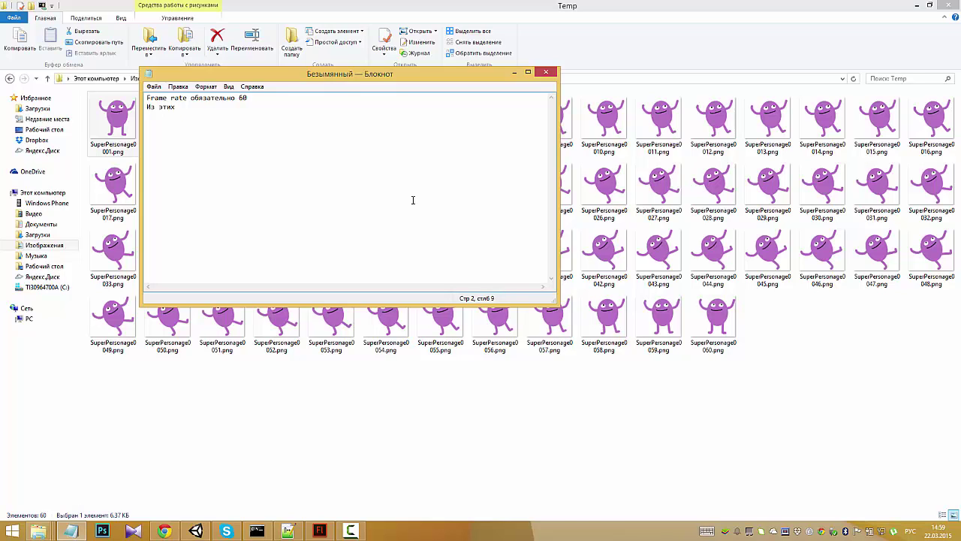
Step: Continue the second Notepad line by typing 'изображени' after 'Из этих'
text(изображени)
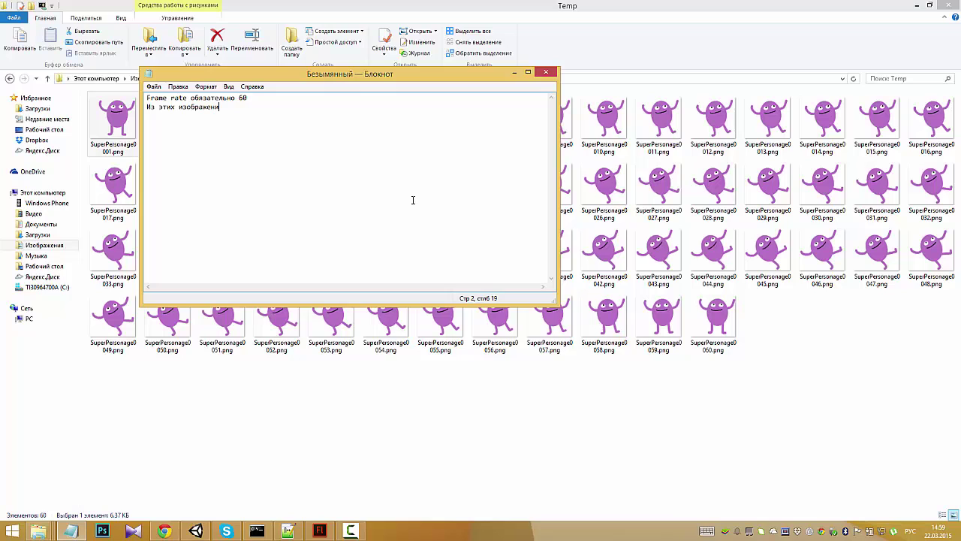